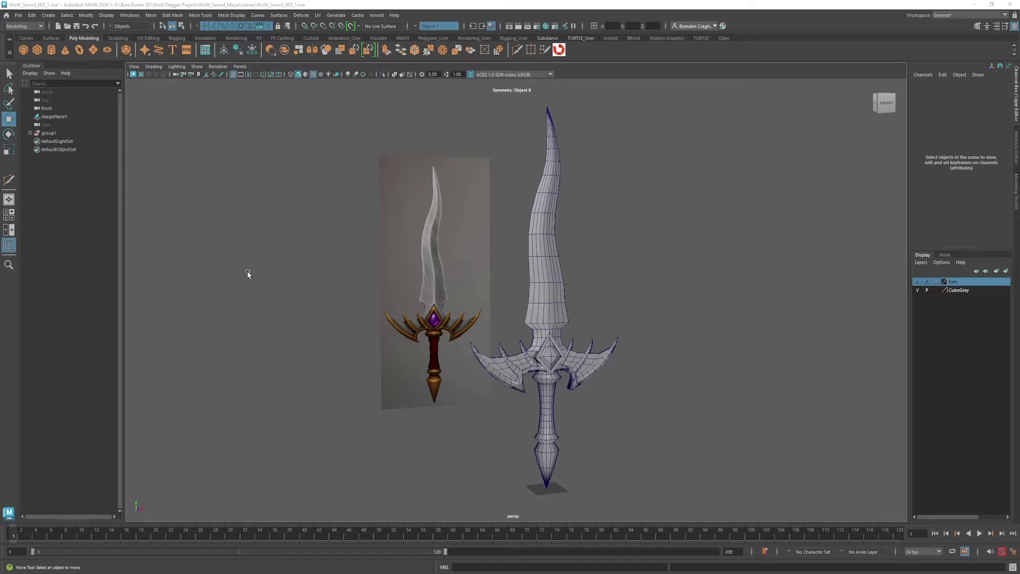
# - Turn on the Poly Count heads-up display and select all the sword's parts to read their polygon counts
pyautogui.click(129, 15)
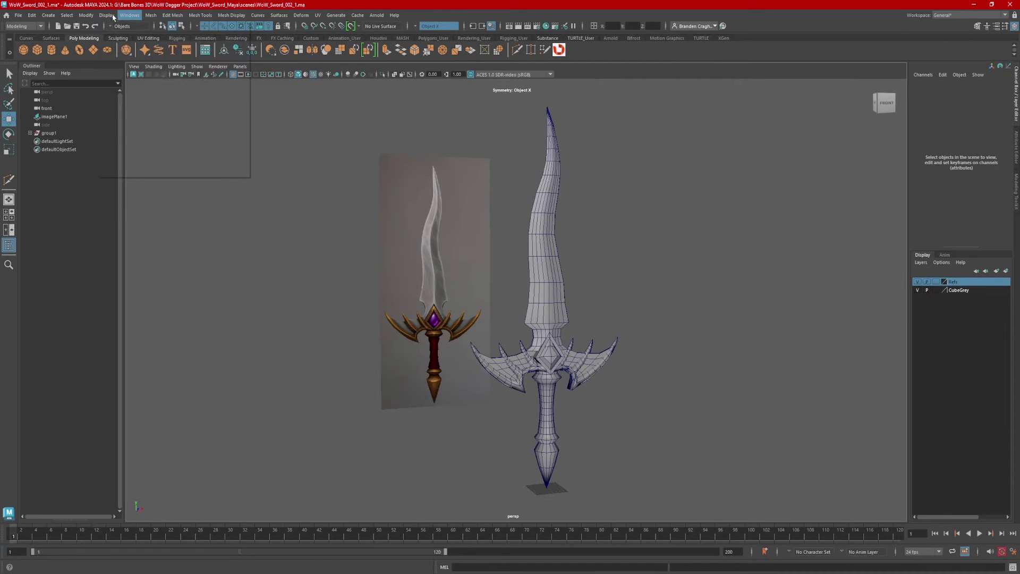
pyautogui.click(110, 15)
pyautogui.moveTo(123, 47)
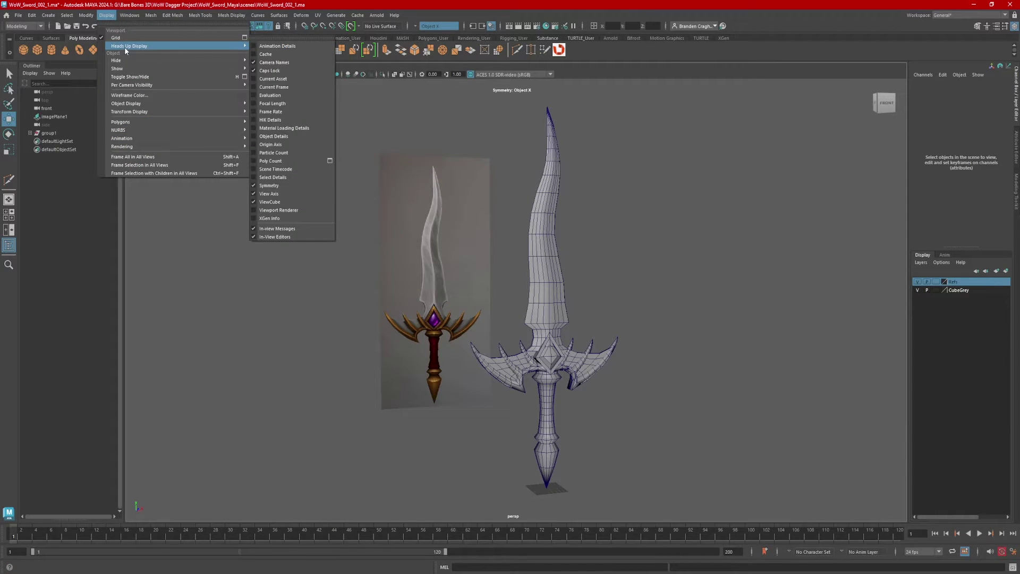
pyautogui.click(255, 160)
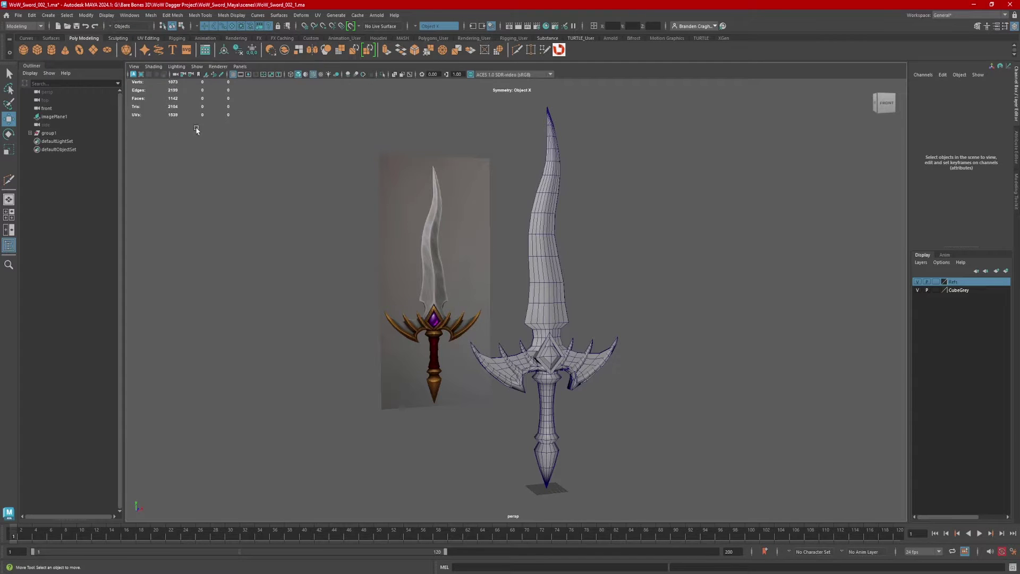
pyautogui.click(545, 270)
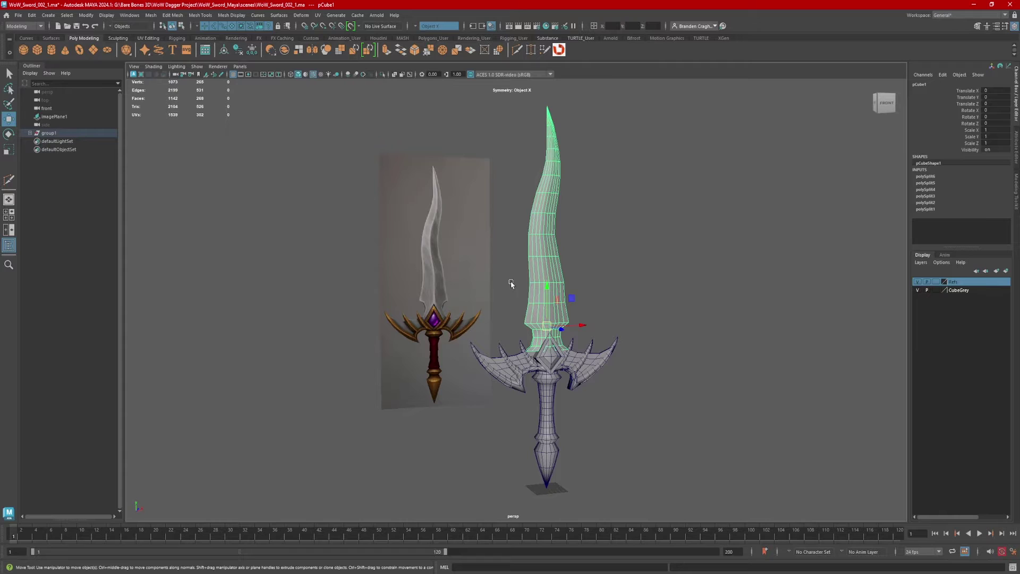
pyautogui.moveTo(496, 299); pyautogui.dragTo(582, 390)
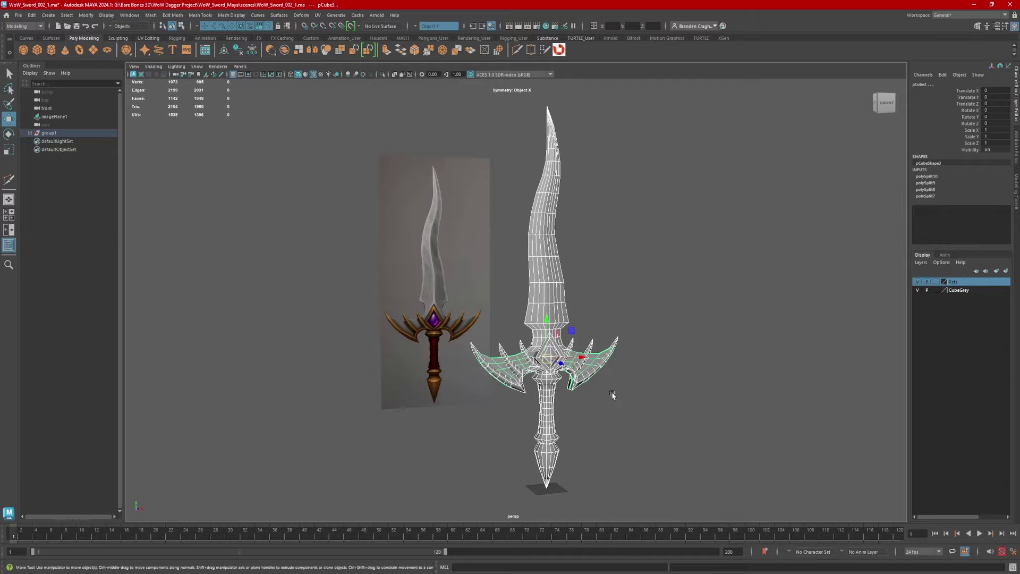
# - Try to delete the intermediate lengthwise edge loops on the blade, between its central ridge and outer edges
pyautogui.scroll(5, 612, 394)
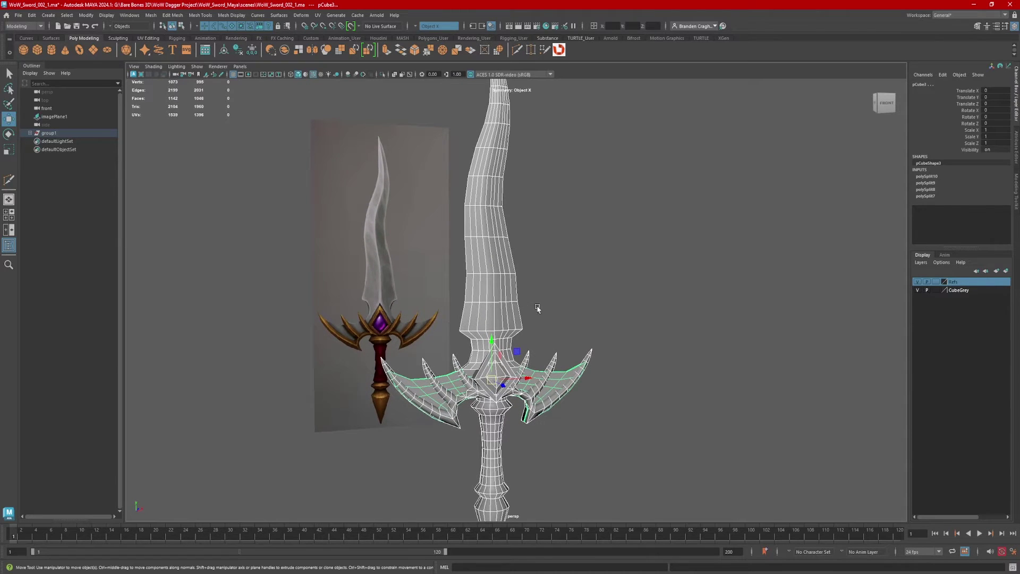
pyautogui.keyDown('alt'); pyautogui.moveTo(488, 287); pyautogui.dragTo(556, 296, button='right'); pyautogui.keyUp('alt')
pyautogui.keyDown('alt'); pyautogui.moveTo(556, 295); pyautogui.dragTo(573, 336, button='middle'); pyautogui.keyUp('alt')
pyautogui.moveTo(497, 271); pyautogui.dragTo(497, 247, button='right')
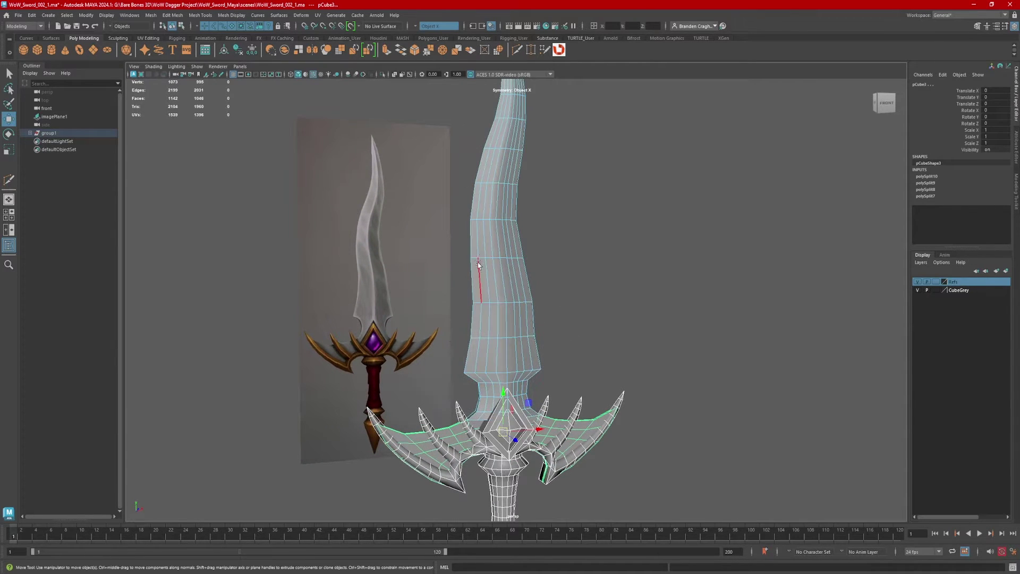
pyautogui.click(479, 262)
pyautogui.keyDown('alt'); pyautogui.moveTo(488, 280); pyautogui.dragTo(506, 338); pyautogui.keyUp('alt')
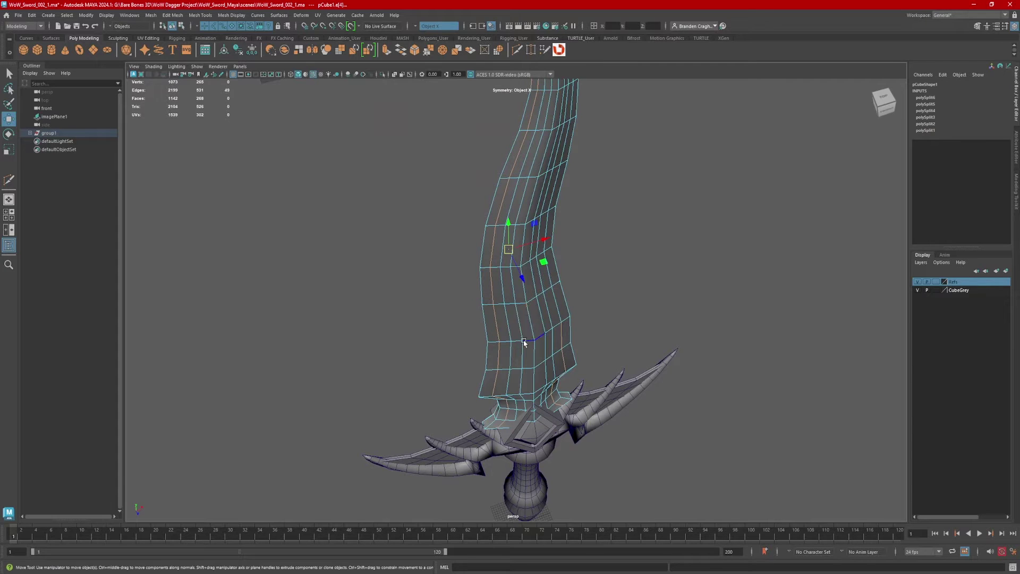
pyautogui.keyDown('alt'); pyautogui.moveTo(524, 341); pyautogui.dragTo(499, 320); pyautogui.keyUp('alt')
pyautogui.keyDown('shift'); pyautogui.click(502, 316); pyautogui.keyUp('shift')
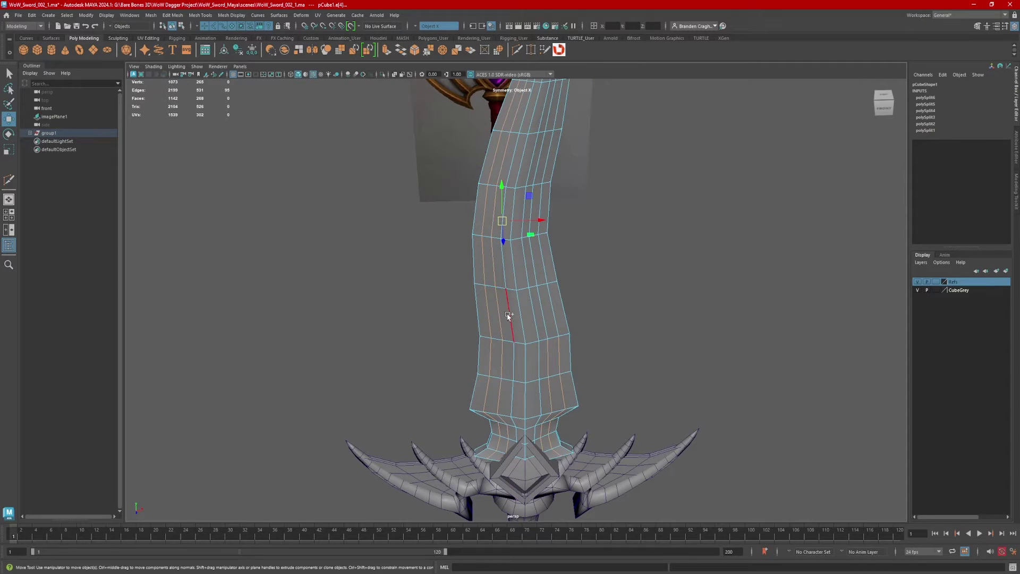
pyautogui.keyDown('shift'); pyautogui.doubleClick(534, 307); pyautogui.keyUp('shift')
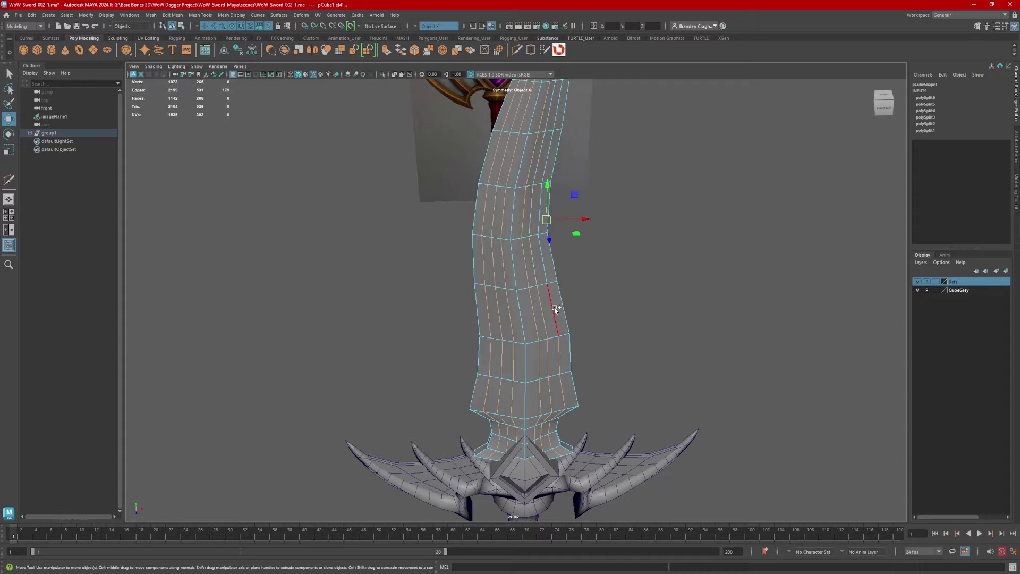
pyautogui.keyDown('alt'); pyautogui.moveTo(664, 314); pyautogui.dragTo(654, 269); pyautogui.keyUp('alt')
pyautogui.keyDown('alt'); pyautogui.moveTo(654, 269); pyautogui.dragTo(521, 279, button='right'); pyautogui.keyUp('alt')
pyautogui.keyDown('alt'); pyautogui.moveTo(521, 279); pyautogui.dragTo(440, 285); pyautogui.keyUp('alt')
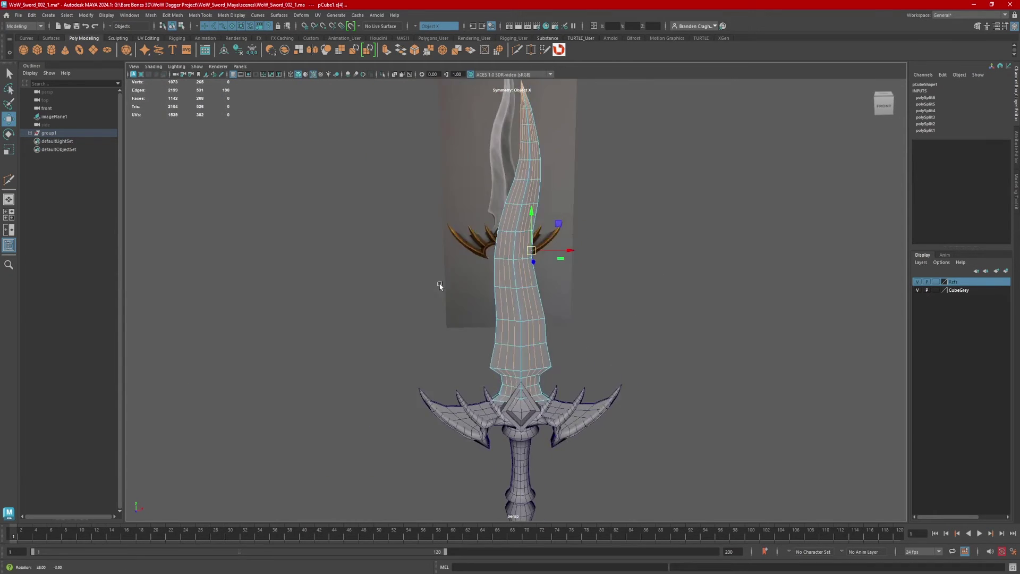
pyautogui.keyDown('alt'); pyautogui.moveTo(440, 285); pyautogui.dragTo(552, 324, button='right'); pyautogui.keyUp('alt')
pyautogui.moveTo(552, 324)
pyautogui.keyDown('alt'); pyautogui.mouseDown()
pyautogui.moveTo(567, 330)
pyautogui.moveTo(554, 328)
pyautogui.mouseUp(); pyautogui.keyUp('alt')
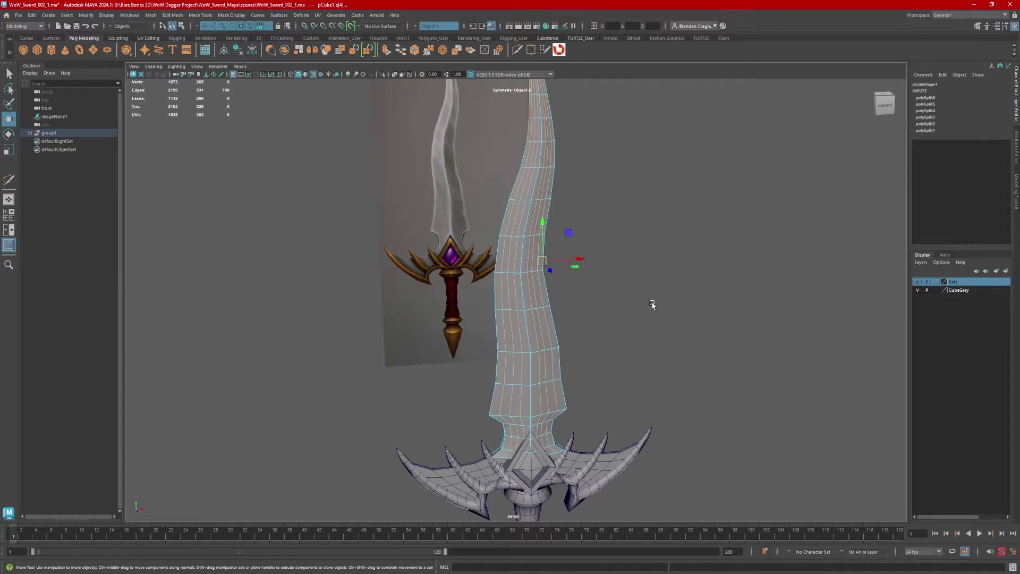
pyautogui.press('Delete')
pyautogui.keyDown('alt'); pyautogui.moveTo(507, 260); pyautogui.dragTo(537, 282); pyautogui.keyUp('alt')
pyautogui.keyDown('alt'); pyautogui.moveTo(537, 282); pyautogui.dragTo(579, 244, button='right'); pyautogui.keyUp('alt')
pyautogui.keyDown('alt'); pyautogui.moveTo(579, 245); pyautogui.dragTo(554, 253); pyautogui.keyUp('alt')
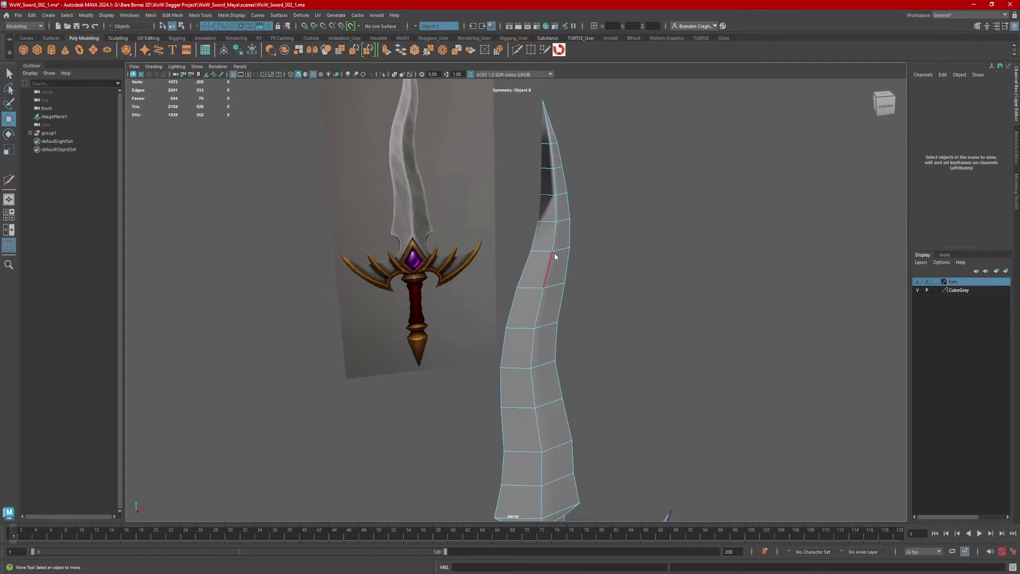
pyautogui.moveTo(554, 253); pyautogui.dragTo(515, 254, button='right')
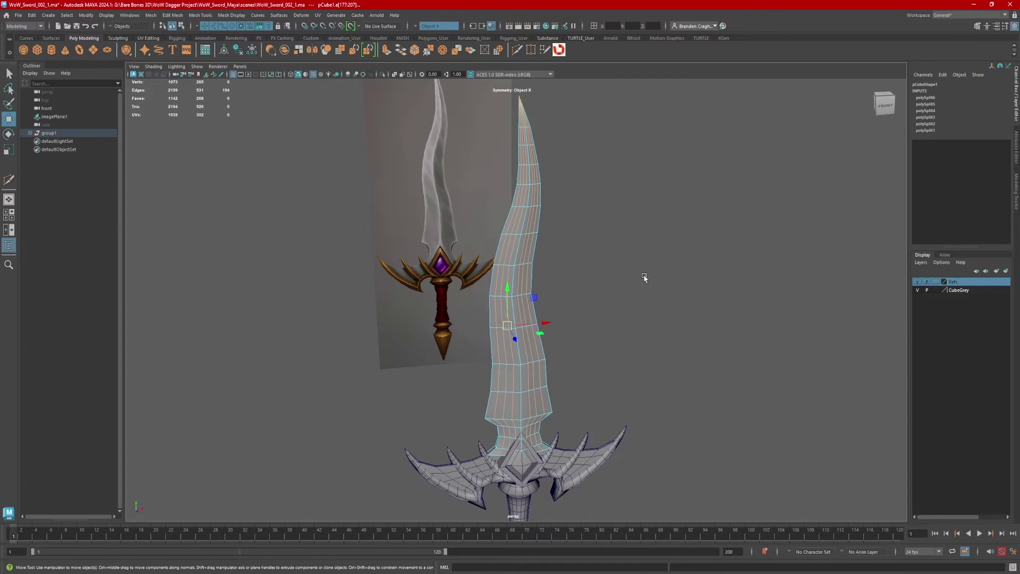
# - Delete the blade's selected lengthwise edge loops together with their vertices, and check the remaining vertices
pyautogui.keyDown('shift'); pyautogui.rightClick(644, 277); pyautogui.keyUp('shift')
pyautogui.keyDown('shift'); pyautogui.moveTo(645, 279); pyautogui.dragTo(605, 289, button='right'); pyautogui.keyUp('shift')
pyautogui.keyDown('alt'); pyautogui.moveTo(605, 289); pyautogui.dragTo(417, 302); pyautogui.keyUp('alt')
pyautogui.moveTo(523, 254); pyautogui.dragTo(572, 341)
pyautogui.moveTo(559, 315); pyautogui.dragTo(524, 318, button='right')
pyautogui.moveTo(425, 237); pyautogui.dragTo(674, 342)
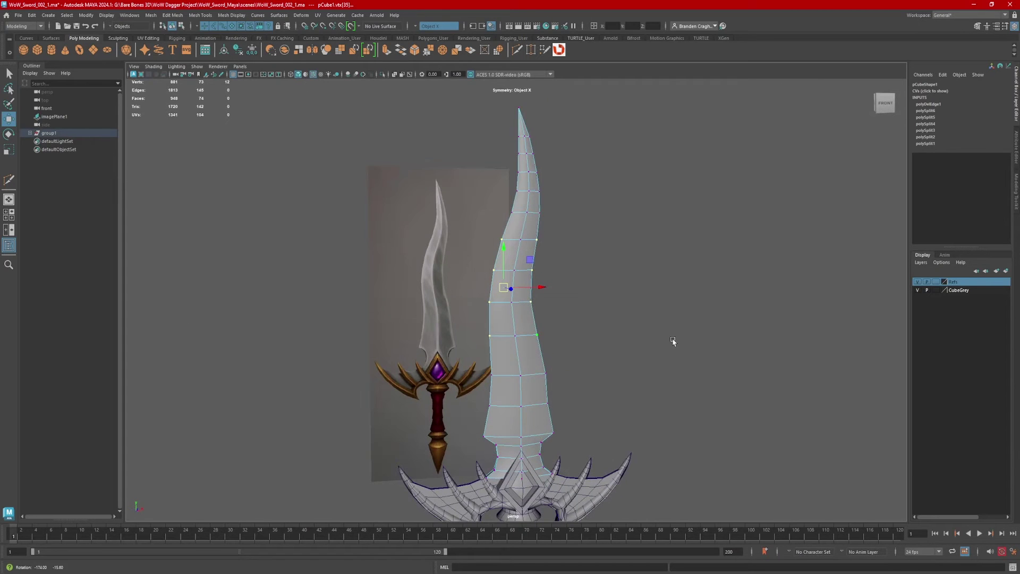
# - Delete four alternate horizontal edge loops along the sword's grip, together with their vertices
pyautogui.keyDown('alt'); pyautogui.moveTo(628, 391); pyautogui.dragTo(629, 263, button='middle'); pyautogui.keyUp('alt')
pyautogui.keyDown('alt'); pyautogui.moveTo(547, 418); pyautogui.dragTo(551, 367, button='middle'); pyautogui.keyUp('alt')
pyautogui.keyDown('alt'); pyautogui.moveTo(551, 366); pyautogui.dragTo(579, 366, button='right'); pyautogui.keyUp('alt')
pyautogui.keyDown('alt'); pyautogui.moveTo(567, 420); pyautogui.dragTo(567, 337, button='middle'); pyautogui.keyUp('alt')
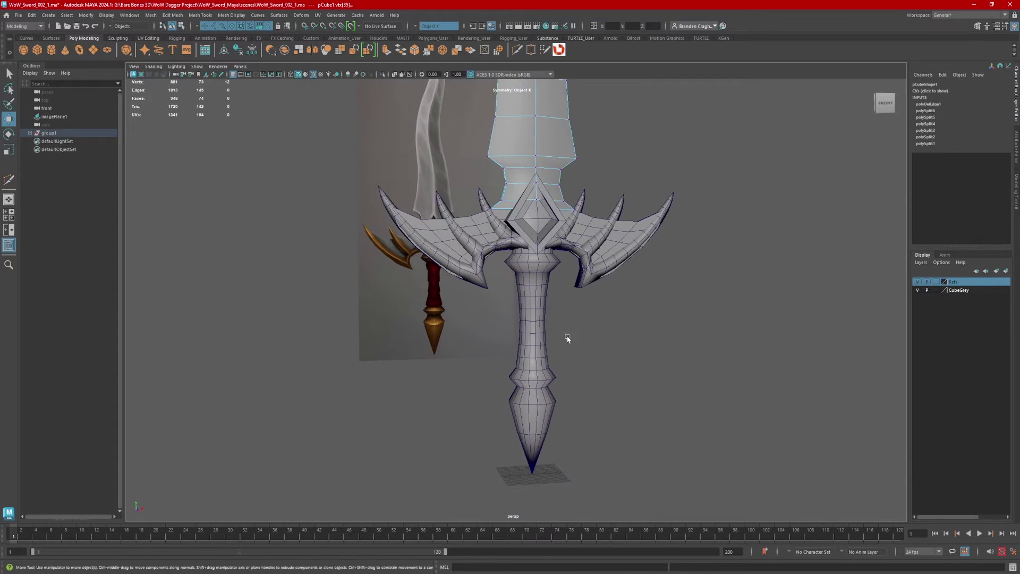
pyautogui.click(541, 334)
pyautogui.keyDown('alt'); pyautogui.moveTo(535, 290); pyautogui.dragTo(530, 314, button='middle'); pyautogui.keyUp('alt')
pyautogui.keyDown('alt'); pyautogui.moveTo(529, 314); pyautogui.dragTo(631, 351, button='right'); pyautogui.keyUp('alt')
pyautogui.keyDown('alt'); pyautogui.moveTo(631, 351); pyautogui.dragTo(619, 326, button='middle'); pyautogui.keyUp('alt')
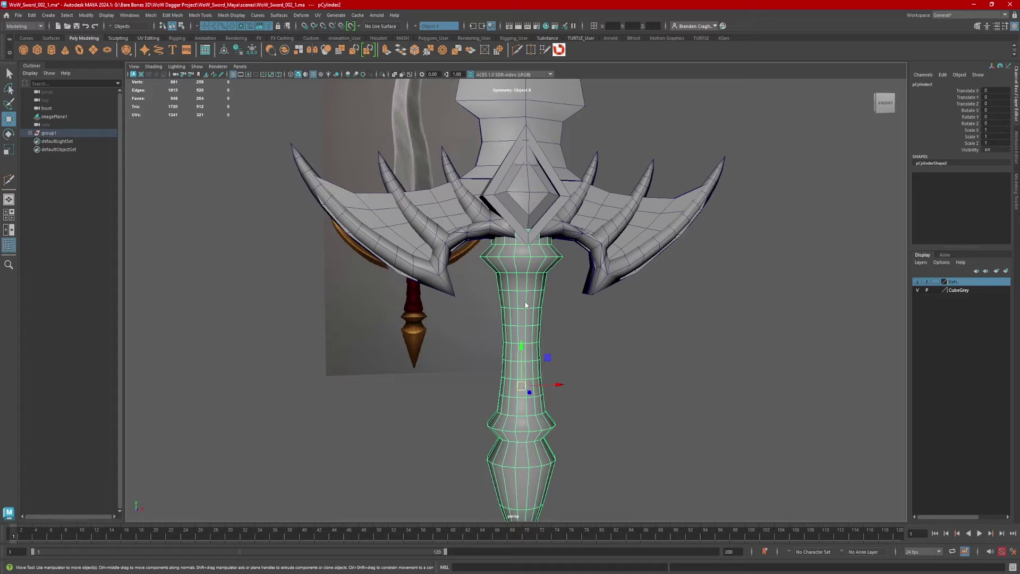
pyautogui.moveTo(525, 304); pyautogui.dragTo(526, 271, button='right')
pyautogui.keyDown('alt'); pyautogui.moveTo(526, 287); pyautogui.dragTo(569, 312, button='right'); pyautogui.keyUp('alt')
pyautogui.keyDown('alt'); pyautogui.moveTo(525, 289); pyautogui.dragTo(499, 302); pyautogui.keyUp('alt')
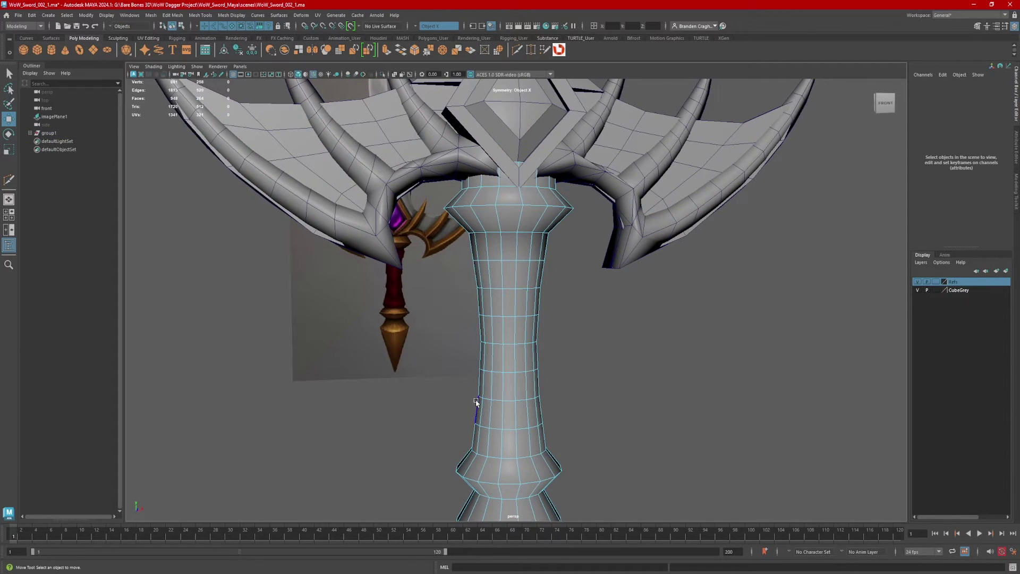
pyautogui.doubleClick(508, 260)
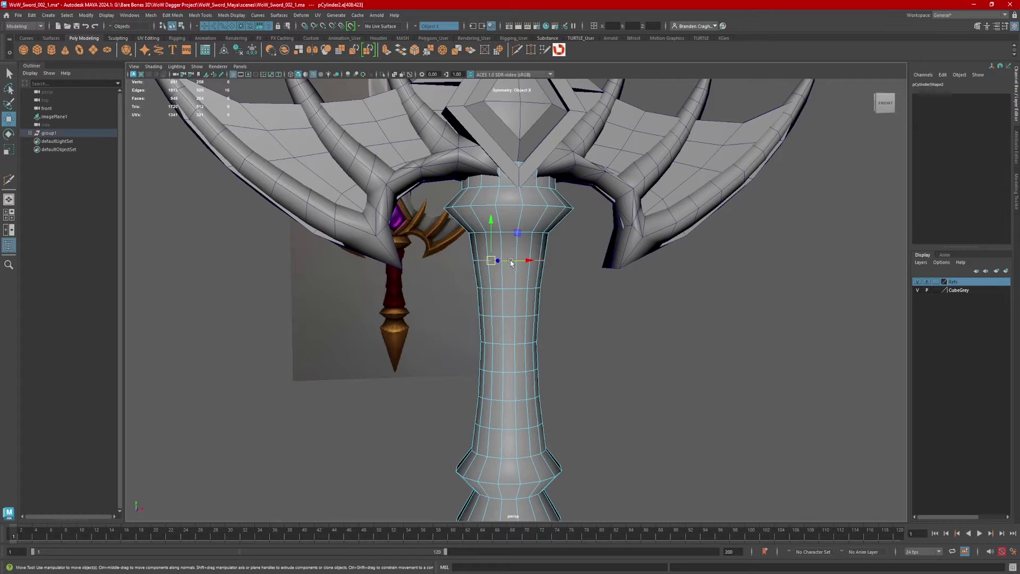
pyautogui.keyDown('shift'); pyautogui.doubleClick(509, 316); pyautogui.keyUp('shift')
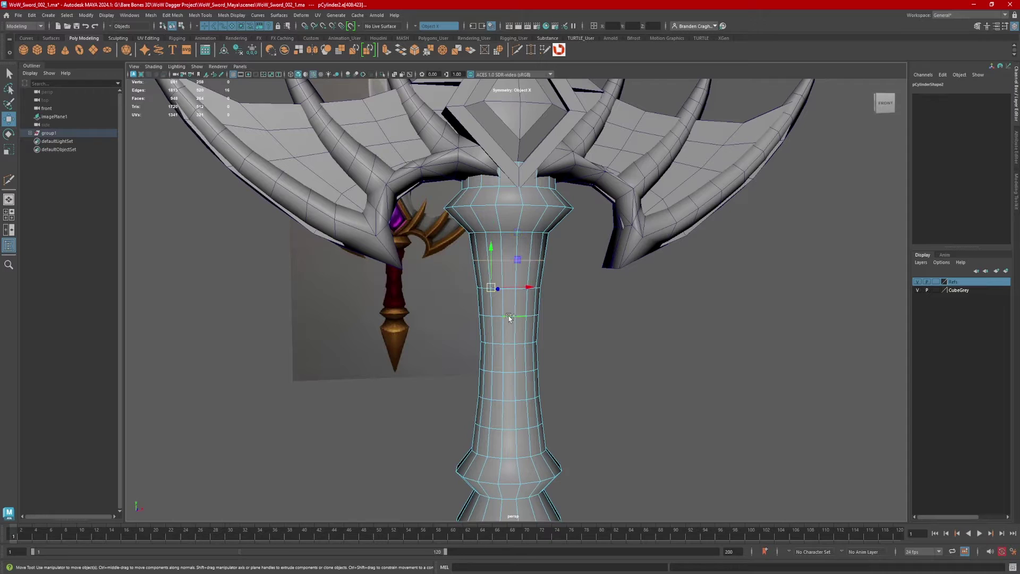
pyautogui.keyDown('shift'); pyautogui.doubleClick(508, 372); pyautogui.keyUp('shift')
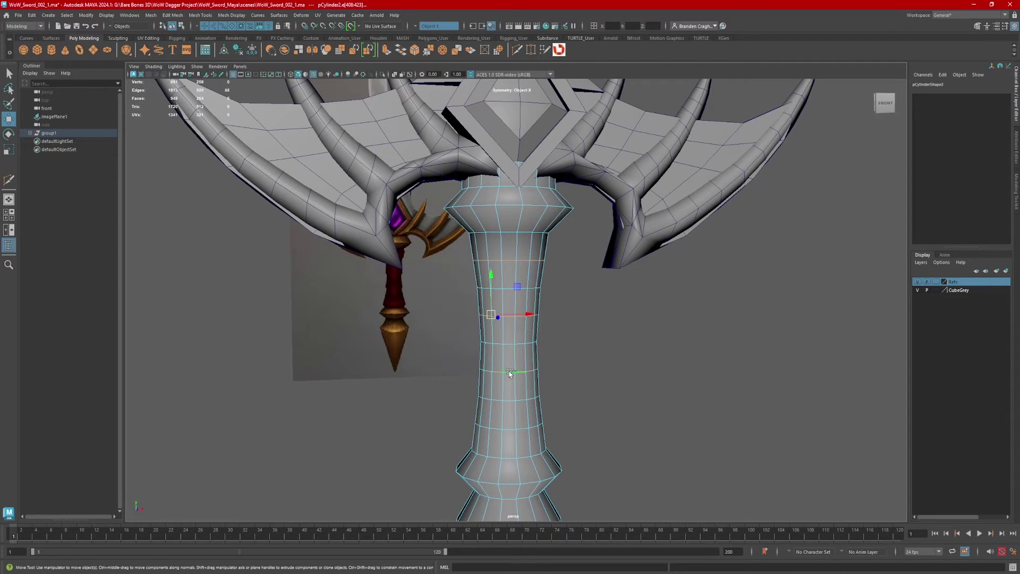
pyautogui.keyDown('shift'); pyautogui.doubleClick(509, 428); pyautogui.keyUp('shift')
pyautogui.keyDown('shift'); pyautogui.moveTo(651, 370); pyautogui.dragTo(605, 382, button='right'); pyautogui.keyUp('shift')
# - Return to object mode and select the whole sword to examine its reduced polygon counts
pyautogui.keyDown('alt'); pyautogui.moveTo(765, 378); pyautogui.dragTo(542, 374, button='right'); pyautogui.keyUp('alt')
pyautogui.keyDown('alt'); pyautogui.moveTo(662, 358); pyautogui.dragTo(667, 406, button='middle'); pyautogui.keyUp('alt')
pyautogui.keyDown('alt'); pyautogui.moveTo(667, 407); pyautogui.dragTo(563, 425, button='right'); pyautogui.keyUp('alt')
pyautogui.keyDown('alt'); pyautogui.moveTo(555, 302); pyautogui.dragTo(552, 349, button='middle'); pyautogui.keyUp('alt')
pyautogui.moveTo(529, 257); pyautogui.dragTo(568, 245, button='right')
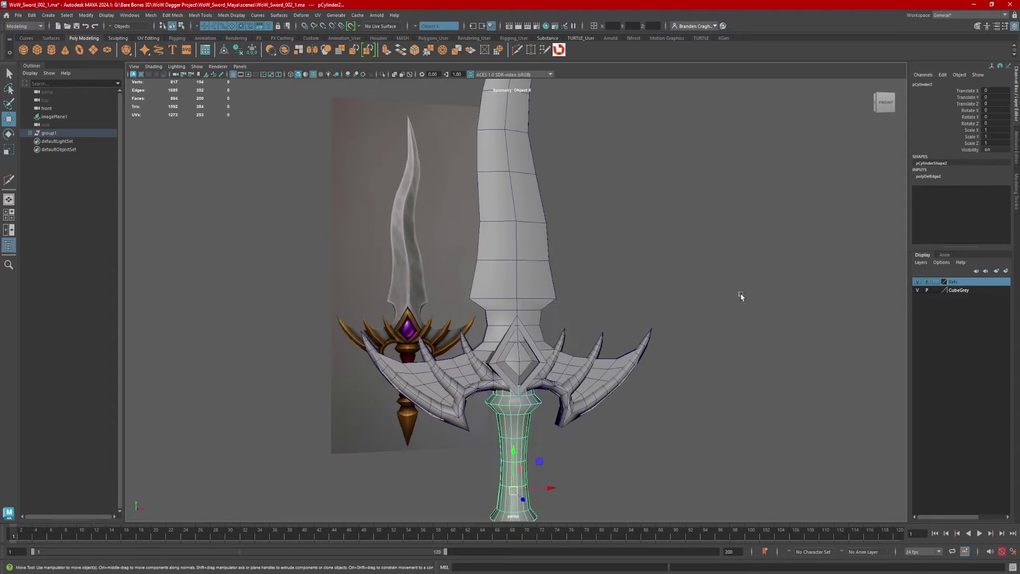
pyautogui.keyDown('alt'); pyautogui.moveTo(740, 296); pyautogui.dragTo(611, 292, button='right'); pyautogui.keyUp('alt')
pyautogui.keyDown('alt'); pyautogui.moveTo(441, 272); pyautogui.dragTo(554, 405); pyautogui.keyUp('alt')
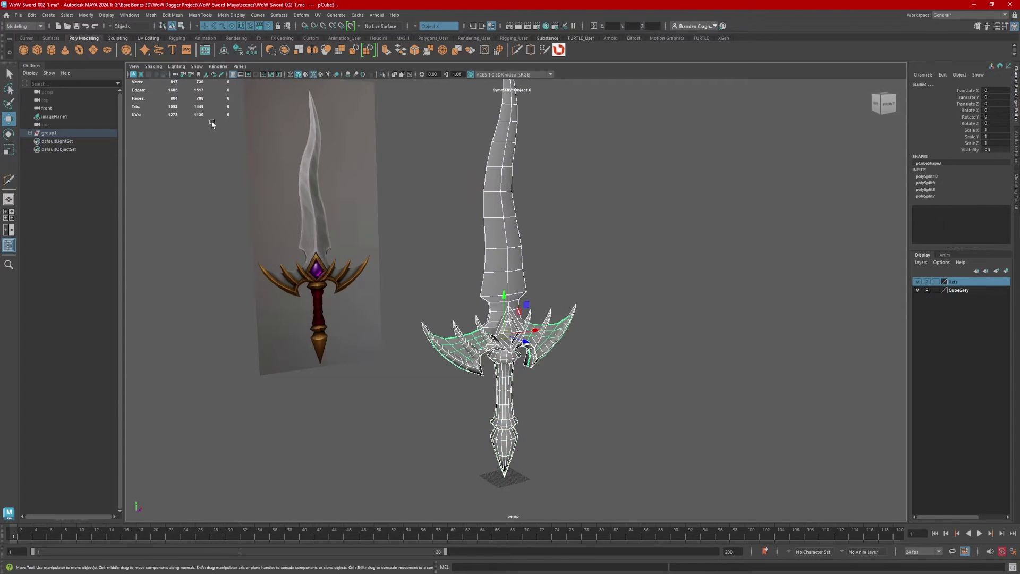
pyautogui.keyDown('alt'); pyautogui.moveTo(607, 315); pyautogui.dragTo(565, 312); pyautogui.keyUp('alt')
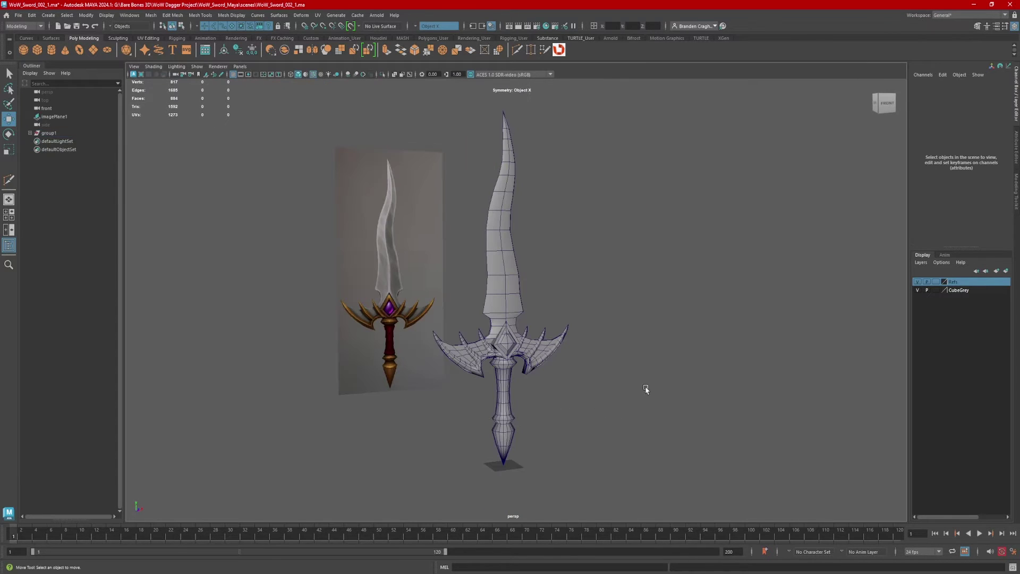
# - Isolate the guard's webbed wing piece in the viewport
pyautogui.scroll(6, 579, 403)
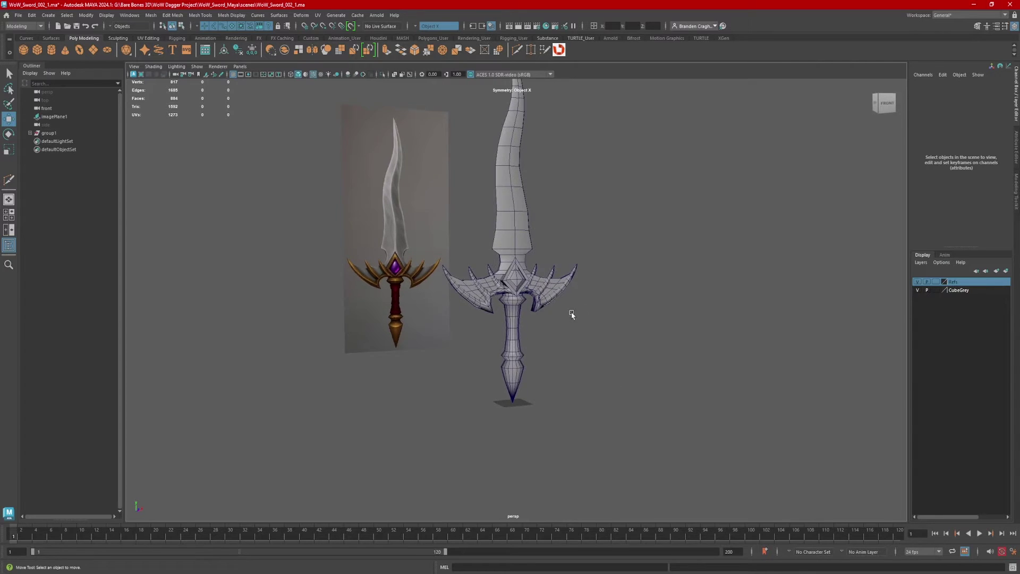
pyautogui.click(514, 348)
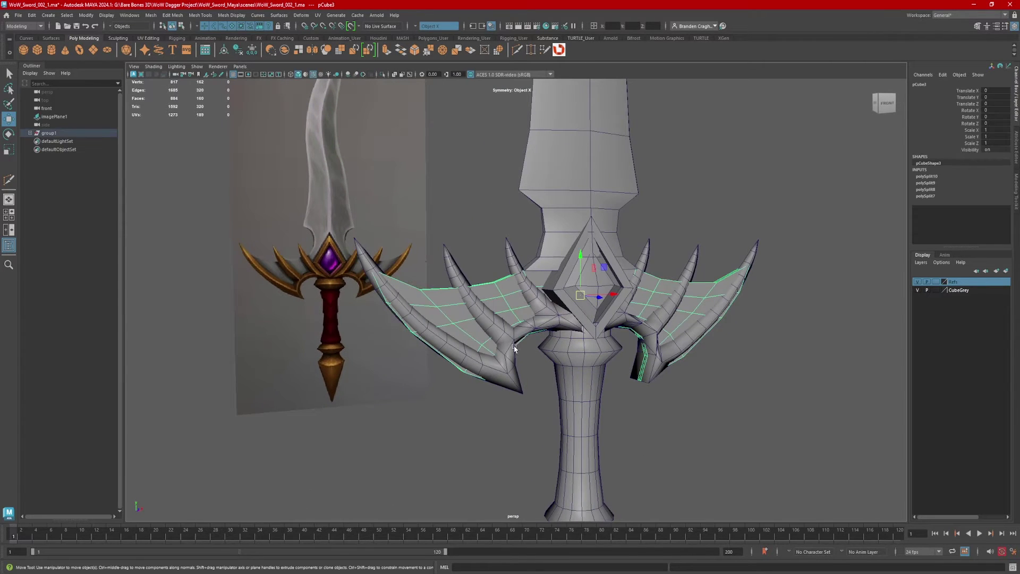
pyautogui.click(383, 74)
pyautogui.scroll(2, 524, 330)
pyautogui.keyDown('alt'); pyautogui.moveTo(525, 329); pyautogui.dragTo(521, 300); pyautogui.keyUp('alt')
# - Merge the wing panel's neighbouring inner vertices into its middle row with the Target Weld Tool, using object X symmetry
pyautogui.moveTo(473, 324); pyautogui.dragTo(431, 301, button='right')
pyautogui.keyDown('shift'); pyautogui.rightClick(464, 301); pyautogui.keyUp('shift')
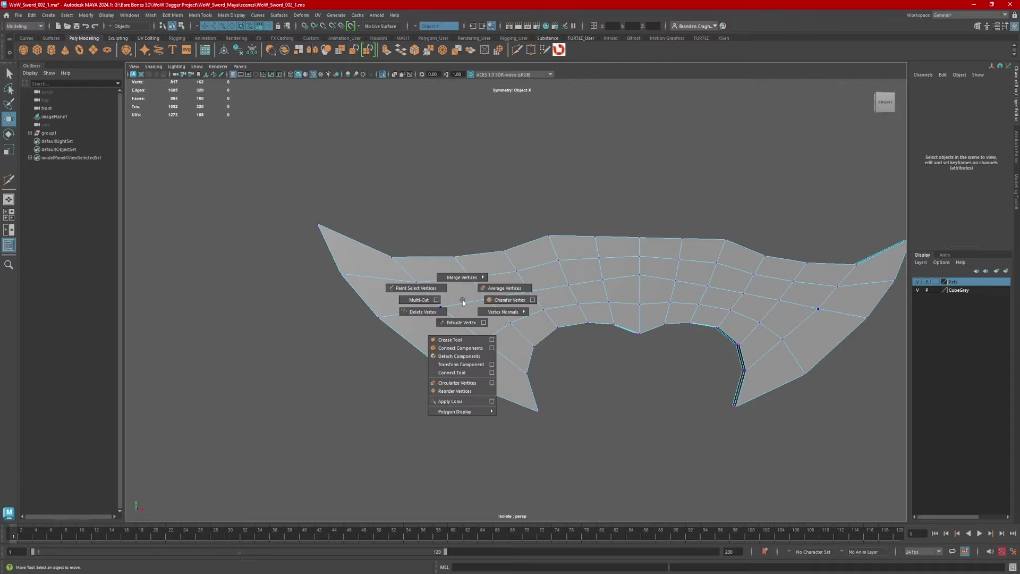
pyautogui.moveTo(462, 275)
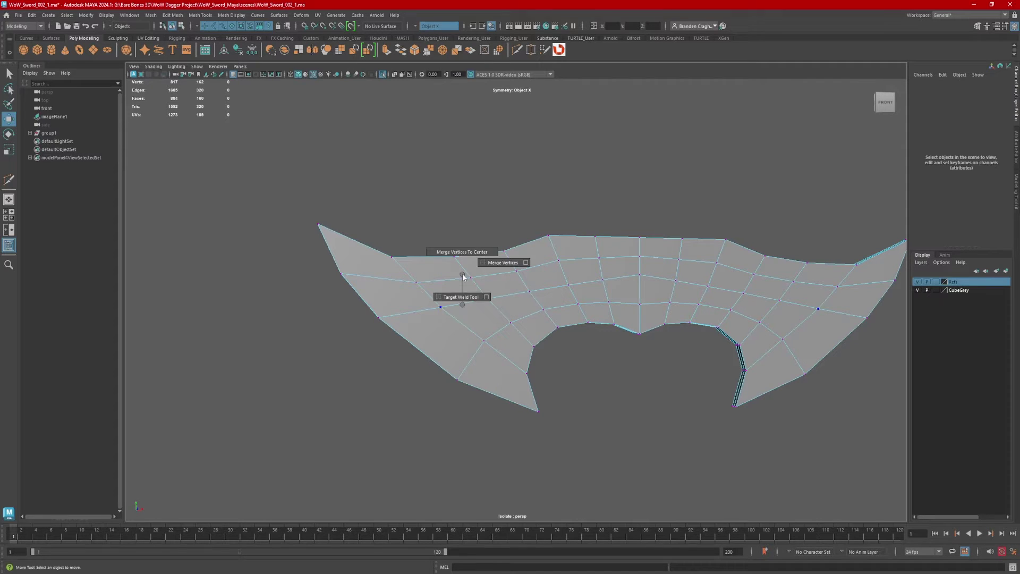
pyautogui.click(461, 296)
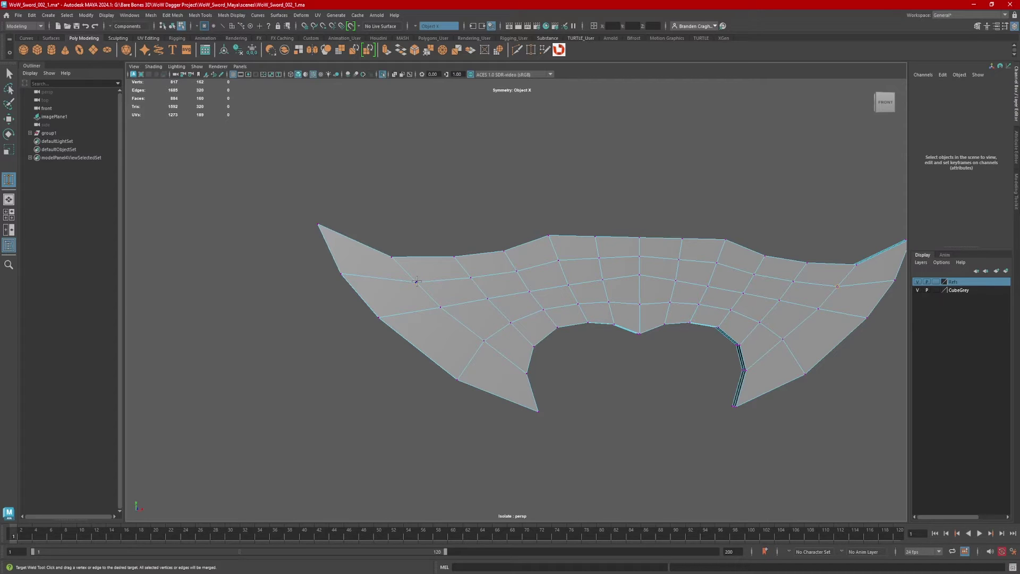
pyautogui.moveTo(434, 296); pyautogui.dragTo(440, 304)
pyautogui.keyDown('alt'); pyautogui.moveTo(518, 317); pyautogui.dragTo(491, 313, button='middle'); pyautogui.keyUp('alt')
pyautogui.moveTo(438, 276); pyautogui.dragTo(459, 297)
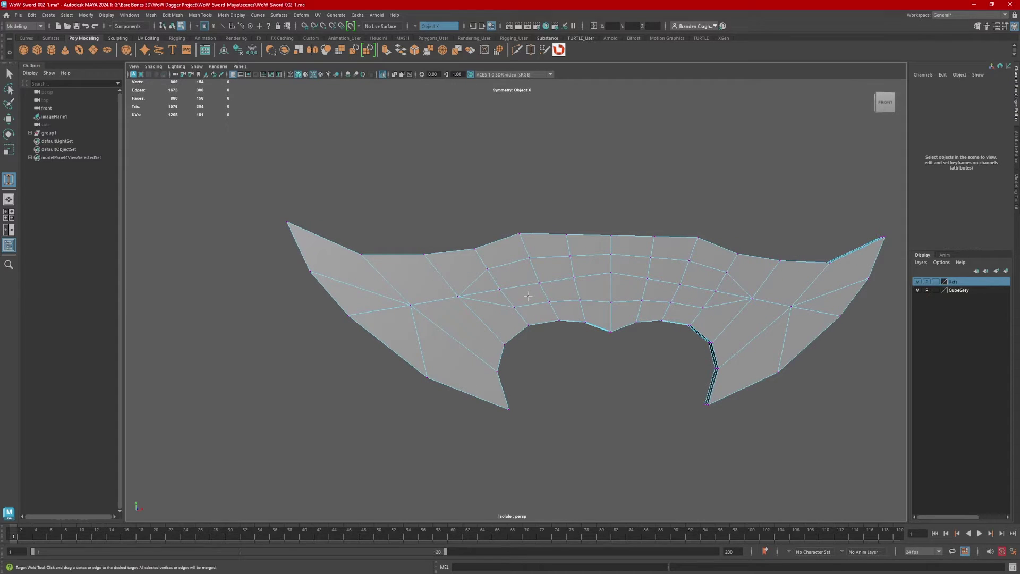
# - Delete the two lengthwise edge loops above and below the wing panel's middle loop
pyautogui.press('w')
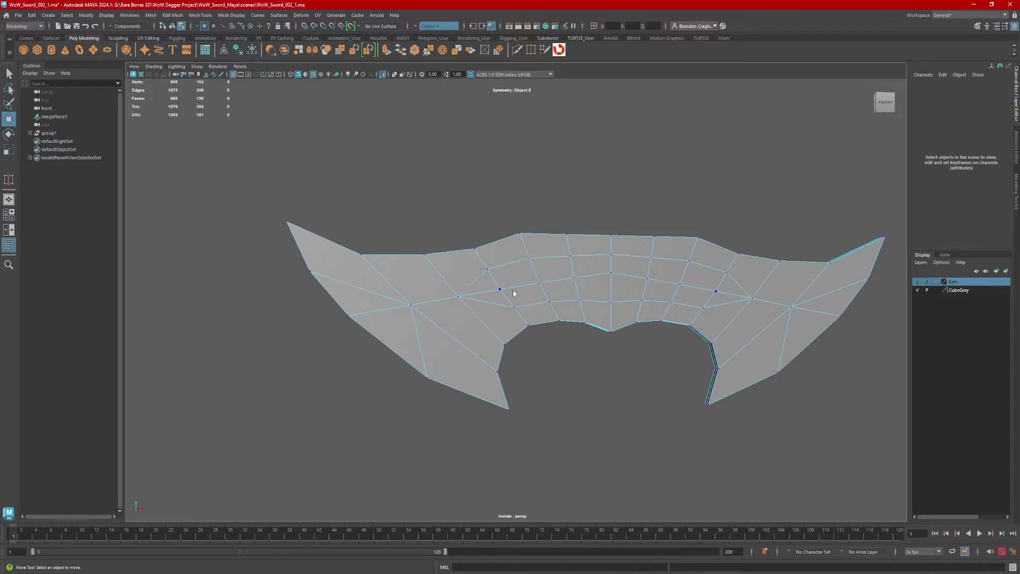
pyautogui.moveTo(513, 293); pyautogui.dragTo(513, 274, button='right')
pyautogui.doubleClick(496, 265)
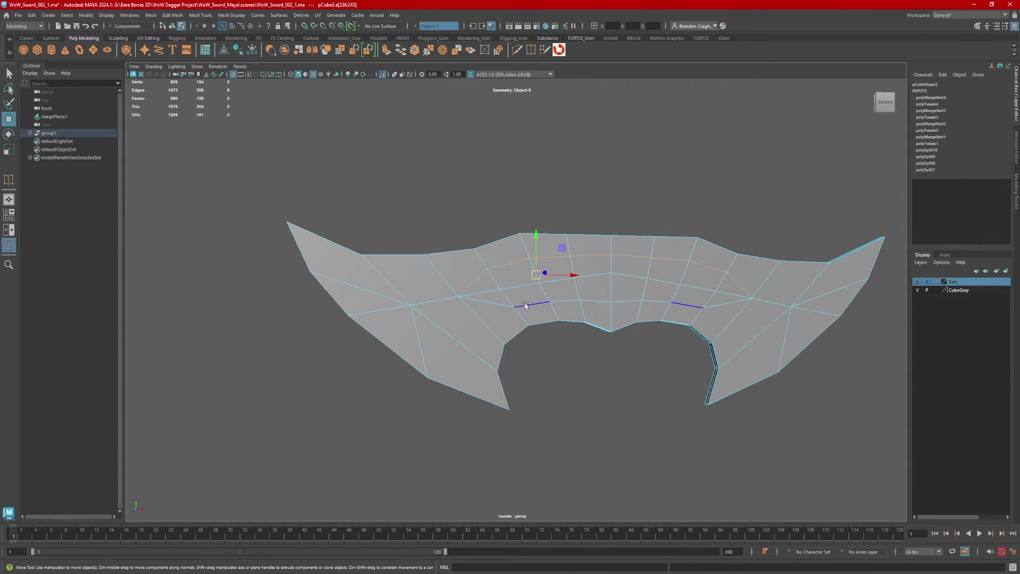
pyautogui.keyDown('shift'); pyautogui.doubleClick(482, 291); pyautogui.keyUp('shift')
pyautogui.keyDown('shift'); pyautogui.rightClick(482, 291); pyautogui.keyUp('shift')
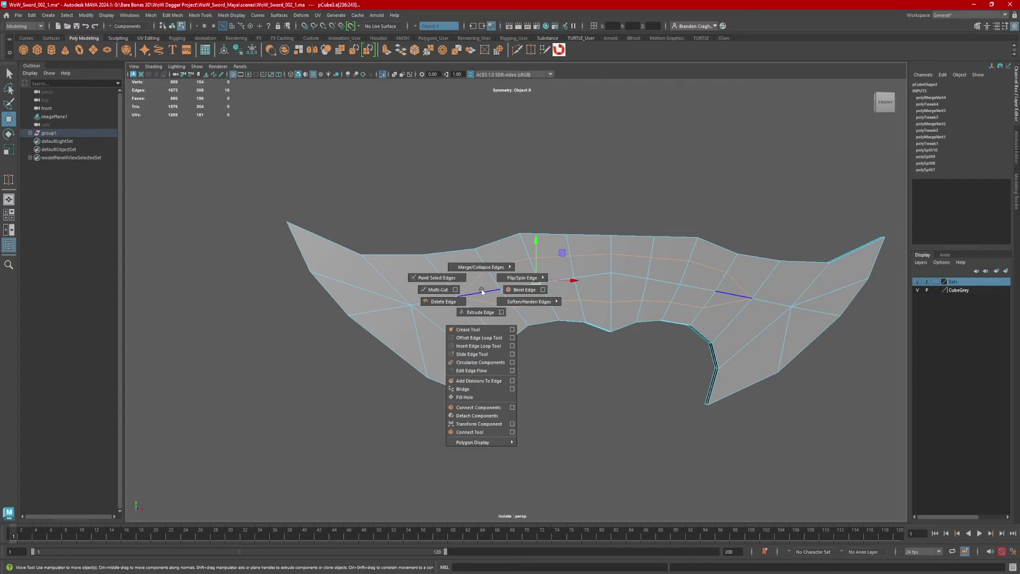
pyautogui.click(443, 302)
# - Turn off isolation to show the whole sword again around the guard
pyautogui.scroll(-3, 537, 318)
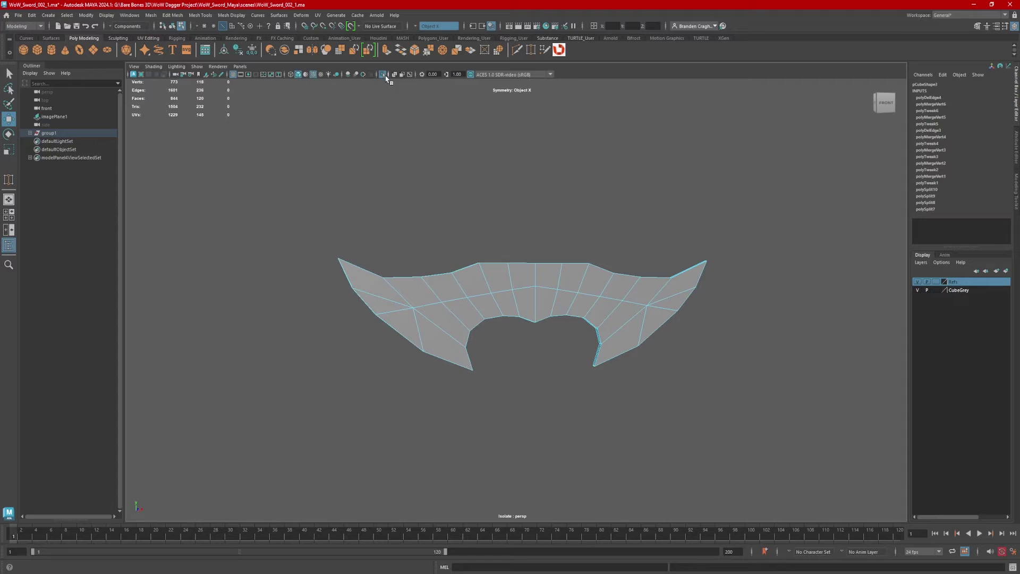
pyautogui.click(382, 75)
pyautogui.keyDown('alt'); pyautogui.moveTo(505, 299); pyautogui.dragTo(491, 296); pyautogui.keyUp('alt')
pyautogui.keyDown('alt'); pyautogui.moveTo(491, 296); pyautogui.dragTo(572, 285, button='right'); pyautogui.keyUp('alt')
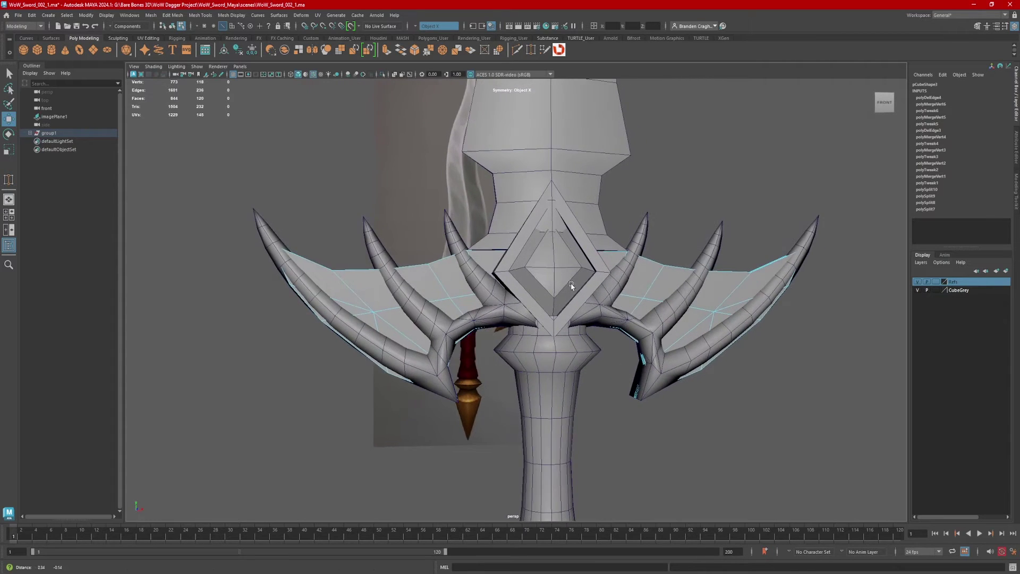
# - Turn on X-ray display for the whole sword so the wing panel's edges are reachable through the guard
pyautogui.keyDown('alt'); pyautogui.moveTo(547, 291); pyautogui.dragTo(569, 291); pyautogui.keyUp('alt')
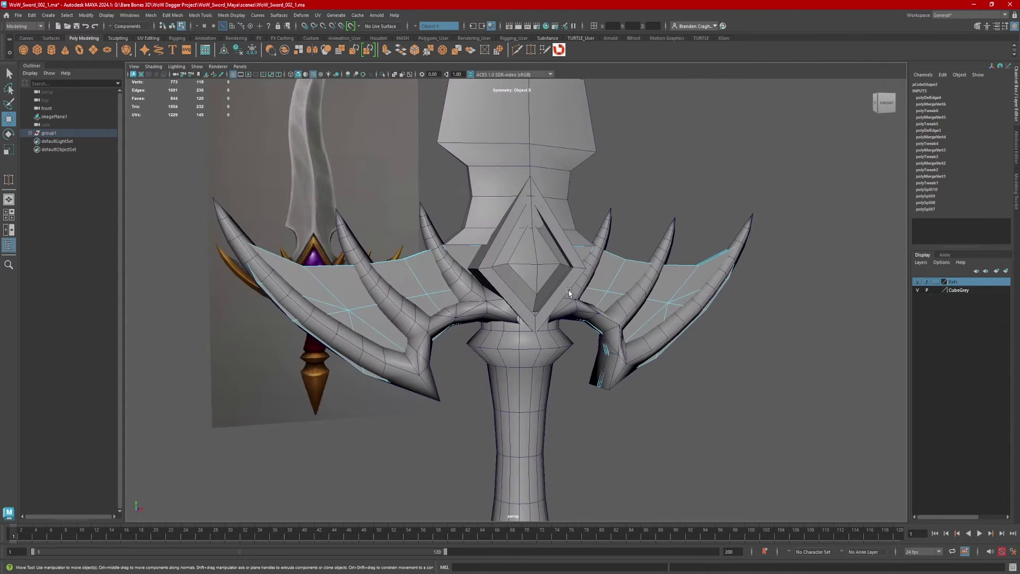
pyautogui.click(382, 74)
pyautogui.keyDown('alt'); pyautogui.moveTo(515, 301); pyautogui.dragTo(513, 278, button='middle'); pyautogui.keyUp('alt')
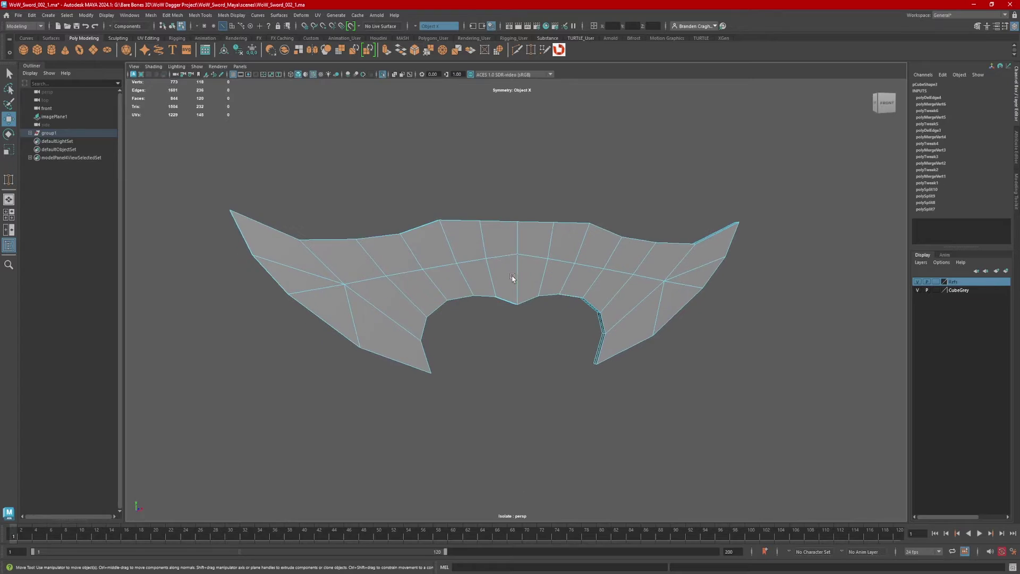
pyautogui.click(381, 75)
pyautogui.click(394, 74)
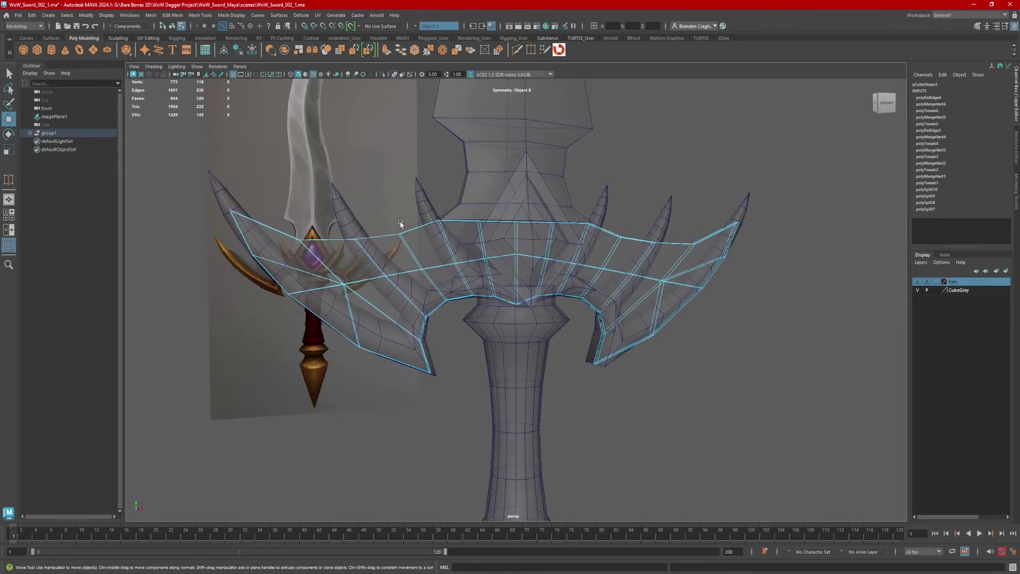
# - Delete the edge loop running around the middle of the wing panel's thickness
pyautogui.keyDown('alt'); pyautogui.moveTo(401, 225); pyautogui.dragTo(532, 278, button='right'); pyautogui.keyUp('alt')
pyautogui.keyDown('alt'); pyautogui.moveTo(533, 277); pyautogui.dragTo(550, 256); pyautogui.keyUp('alt')
pyautogui.keyDown('alt'); pyautogui.moveTo(424, 250); pyautogui.dragTo(462, 274); pyautogui.keyUp('alt')
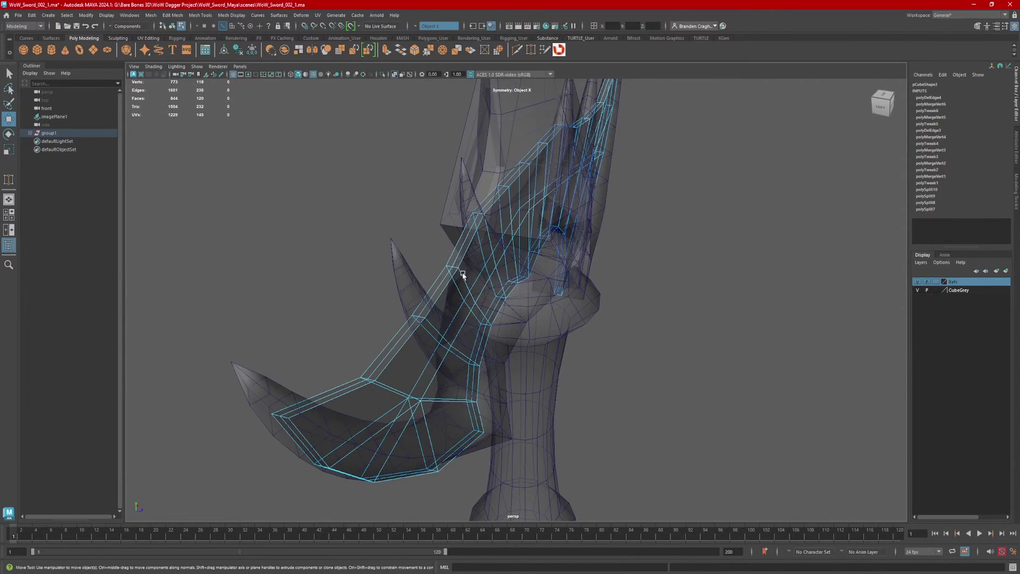
pyautogui.moveTo(462, 274); pyautogui.dragTo(467, 241, button='right')
pyautogui.doubleClick(459, 255)
pyautogui.keyDown('alt'); pyautogui.moveTo(596, 273); pyautogui.dragTo(647, 272); pyautogui.keyUp('alt')
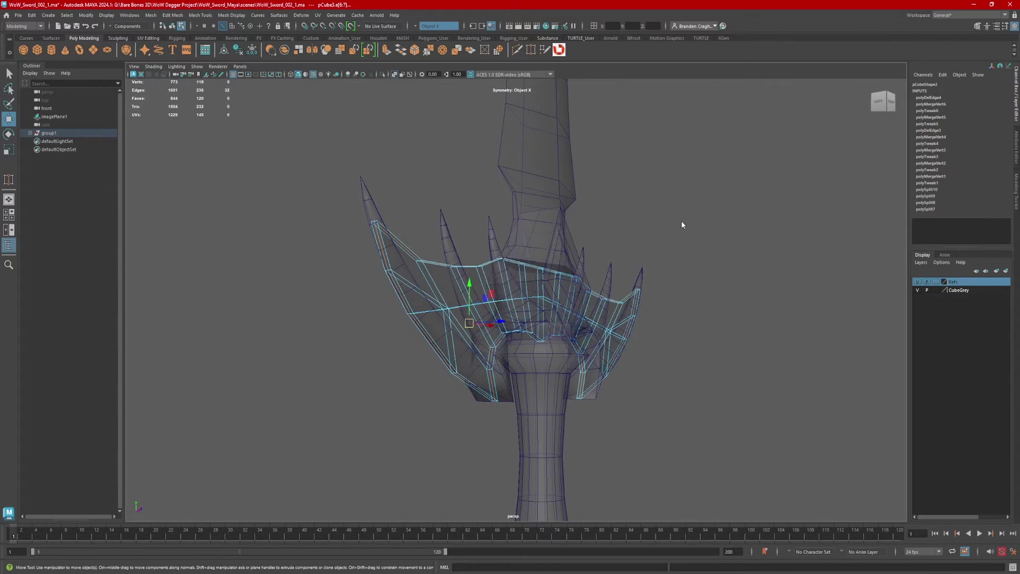
pyautogui.keyDown('ctrl'); pyautogui.moveTo(682, 225); pyautogui.dragTo(651, 237, button='right'); pyautogui.keyUp('ctrl')
# - Delete the two crosswise edge loops on either side of the wing panel's centre line
pyautogui.keyDown('alt'); pyautogui.moveTo(652, 237); pyautogui.dragTo(496, 269); pyautogui.keyUp('alt')
pyautogui.keyDown('alt'); pyautogui.moveTo(496, 269); pyautogui.dragTo(564, 291, button='right'); pyautogui.keyUp('alt')
pyautogui.keyDown('alt'); pyautogui.moveTo(564, 292); pyautogui.dragTo(534, 212); pyautogui.keyUp('alt')
pyautogui.doubleClick(502, 246)
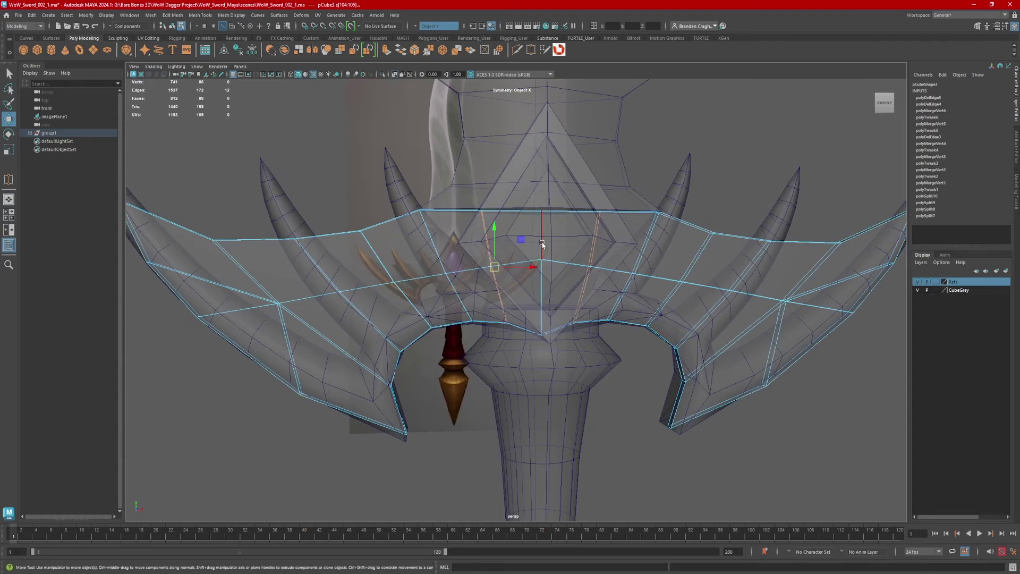
pyautogui.moveTo(539, 303)
pyautogui.keyDown('alt'); pyautogui.mouseDown()
pyautogui.moveTo(553, 312)
pyautogui.moveTo(532, 311)
pyautogui.mouseUp(); pyautogui.keyUp('alt')
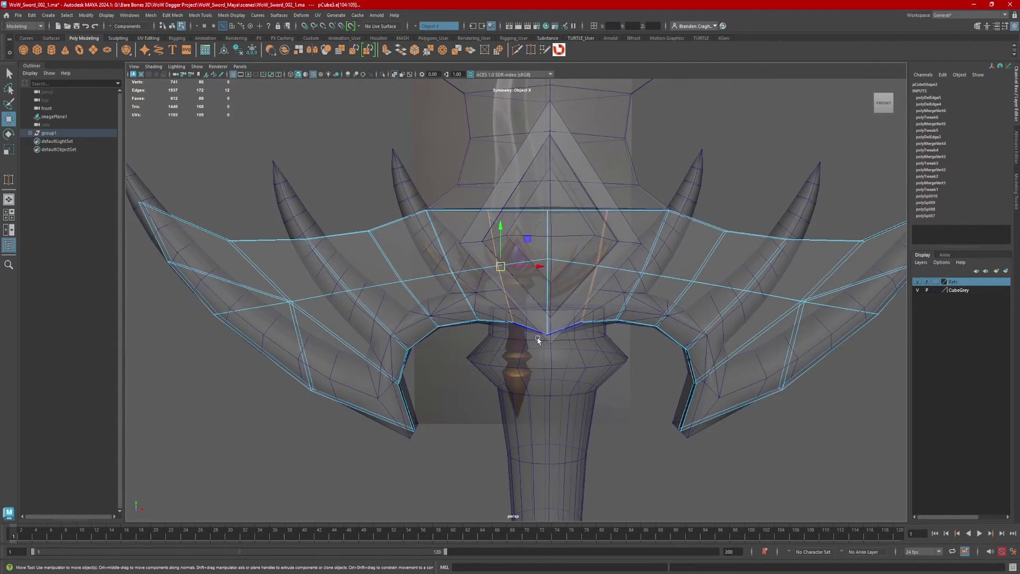
pyautogui.keyDown('alt'); pyautogui.moveTo(547, 266); pyautogui.dragTo(590, 311); pyautogui.keyUp('alt')
pyautogui.keyDown('shift'); pyautogui.moveTo(781, 391); pyautogui.dragTo(754, 404, button='right'); pyautogui.keyUp('shift')
# - Combine all the sword parts into a single mesh
pyautogui.moveTo(547, 332)
pyautogui.keyDown('alt'); pyautogui.mouseDown()
pyautogui.moveTo(521, 293)
pyautogui.moveTo(538, 335)
pyautogui.mouseUp(); pyautogui.keyUp('alt')
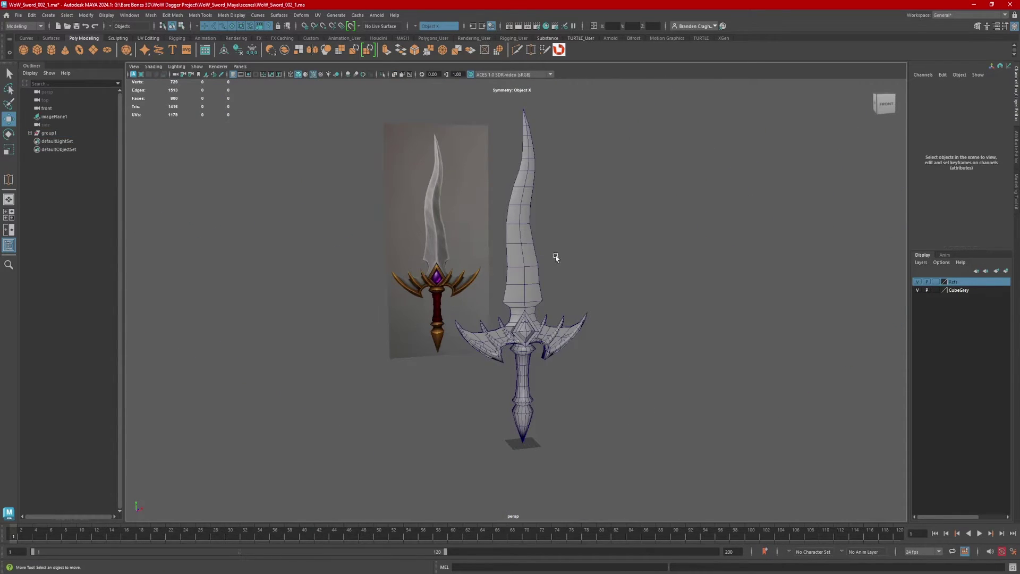
pyautogui.keyDown('alt'); pyautogui.moveTo(556, 257); pyautogui.dragTo(546, 273); pyautogui.keyUp('alt')
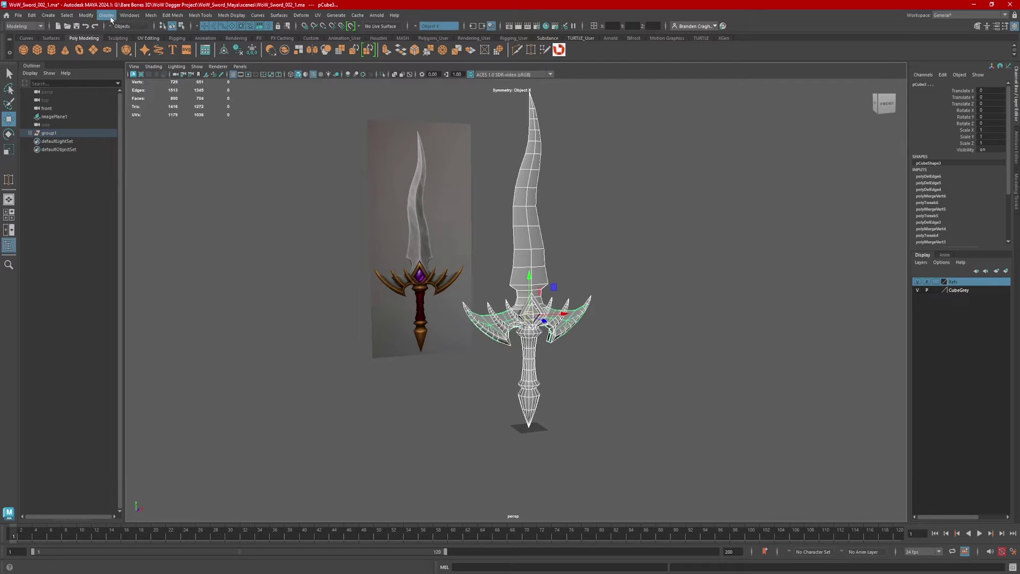
pyautogui.click(86, 17)
pyautogui.moveTo(123, 18)
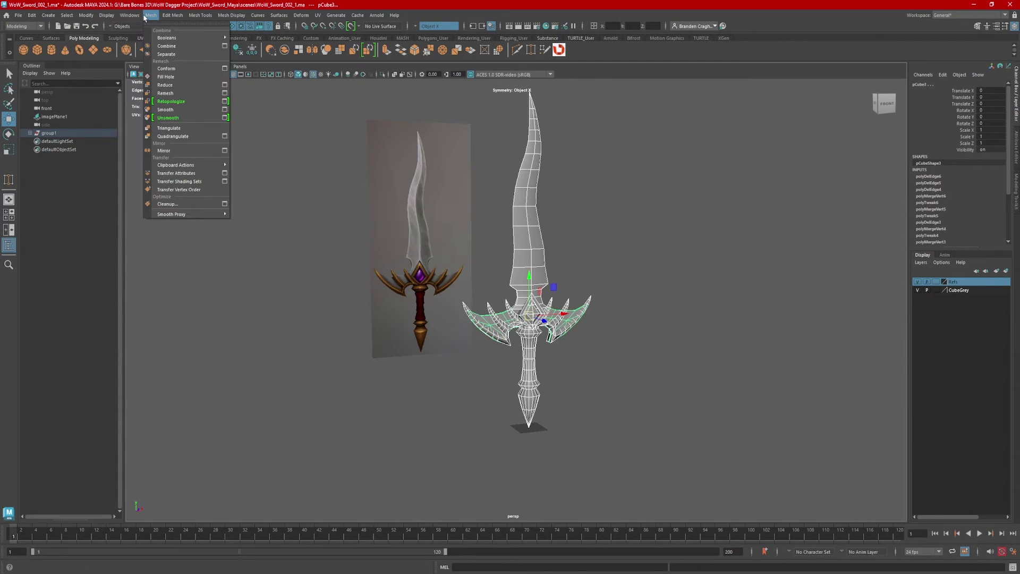
pyautogui.click(164, 46)
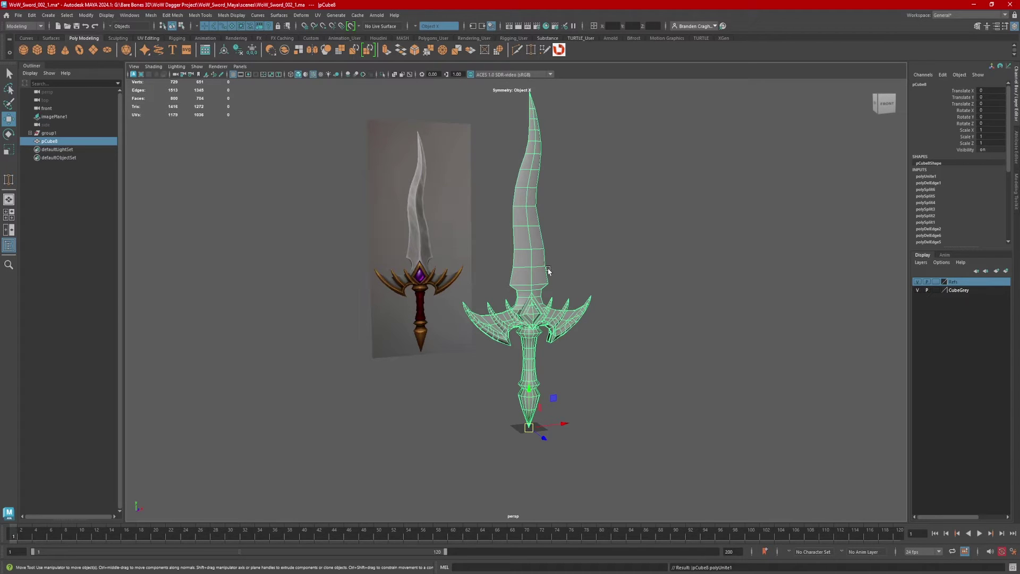
# - Delete the history of all objects and remove the leftover group1 with pCube2, pCylinder1 and pCylinder3
pyautogui.keyDown('alt'); pyautogui.moveTo(533, 287); pyautogui.dragTo(553, 322); pyautogui.keyUp('alt')
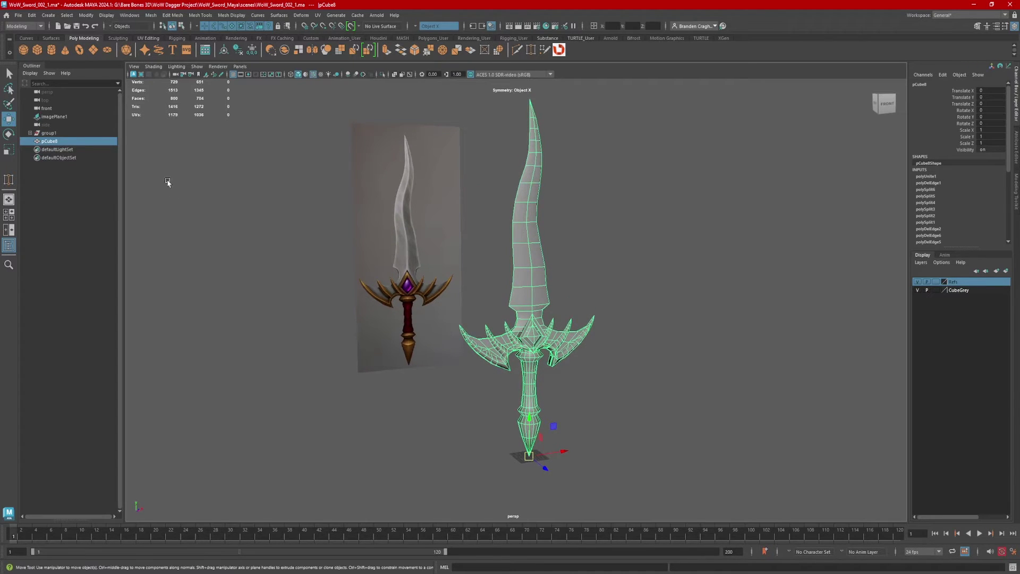
pyautogui.click(30, 133)
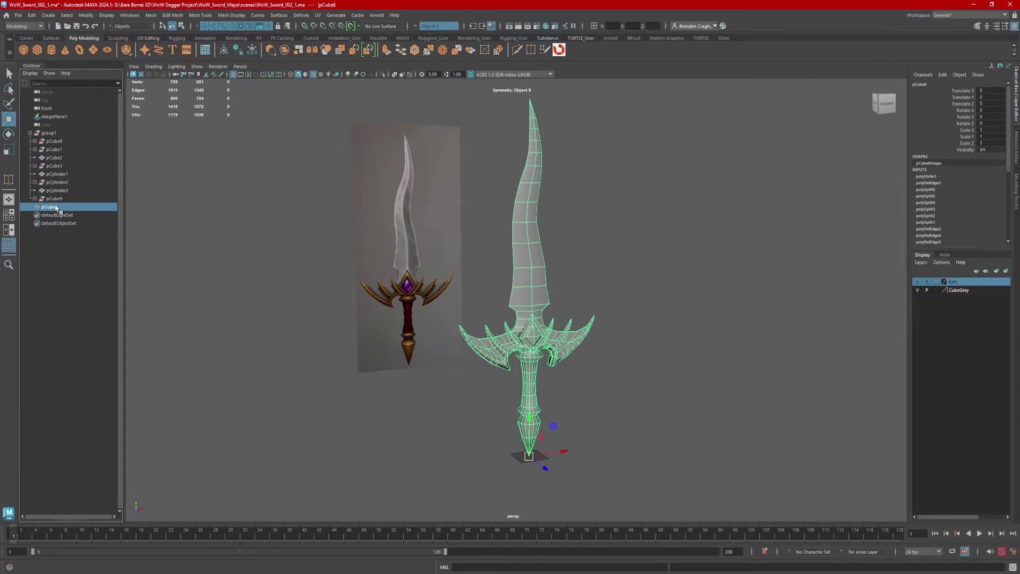
pyautogui.click(34, 141)
pyautogui.click(35, 157)
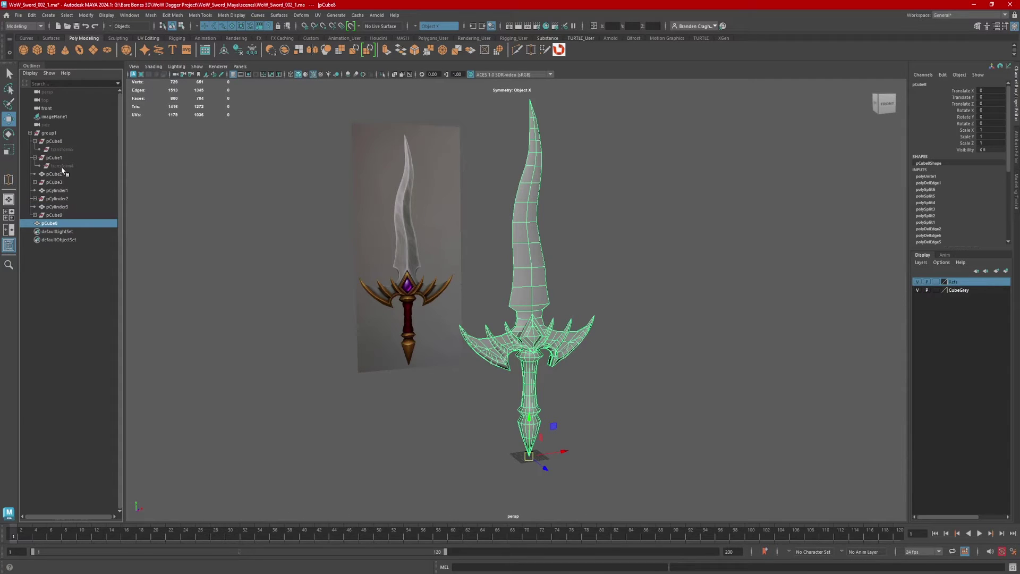
pyautogui.click(32, 15)
pyautogui.moveTo(59, 122)
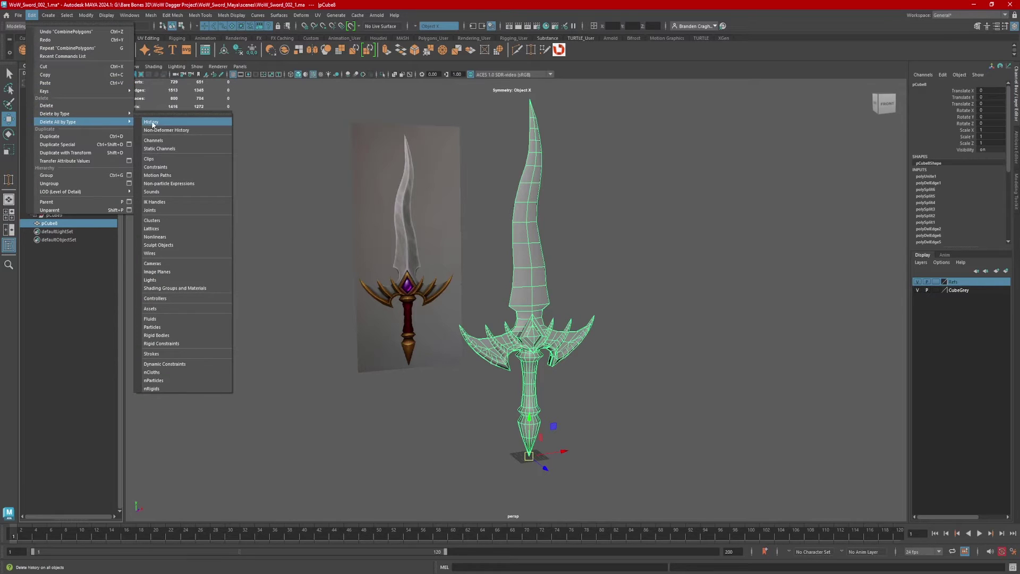
pyautogui.click(153, 123)
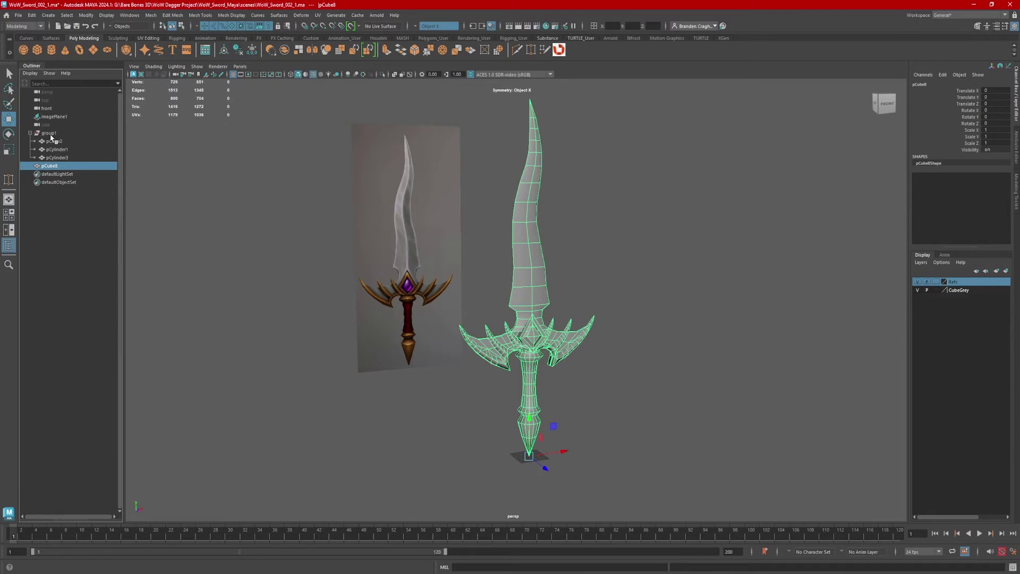
pyautogui.moveTo(51, 138); pyautogui.dragTo(60, 161)
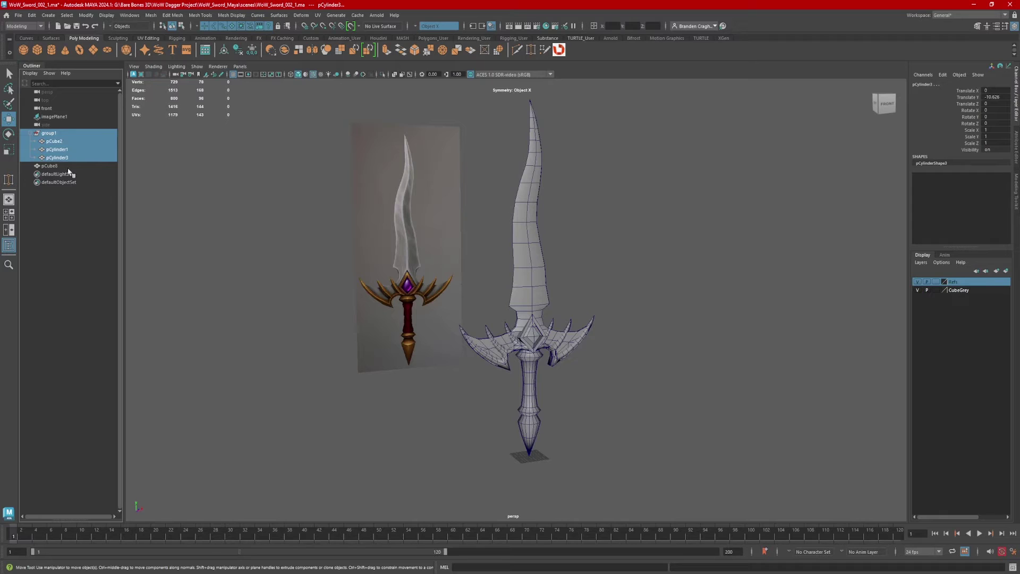
pyautogui.press('Delete')
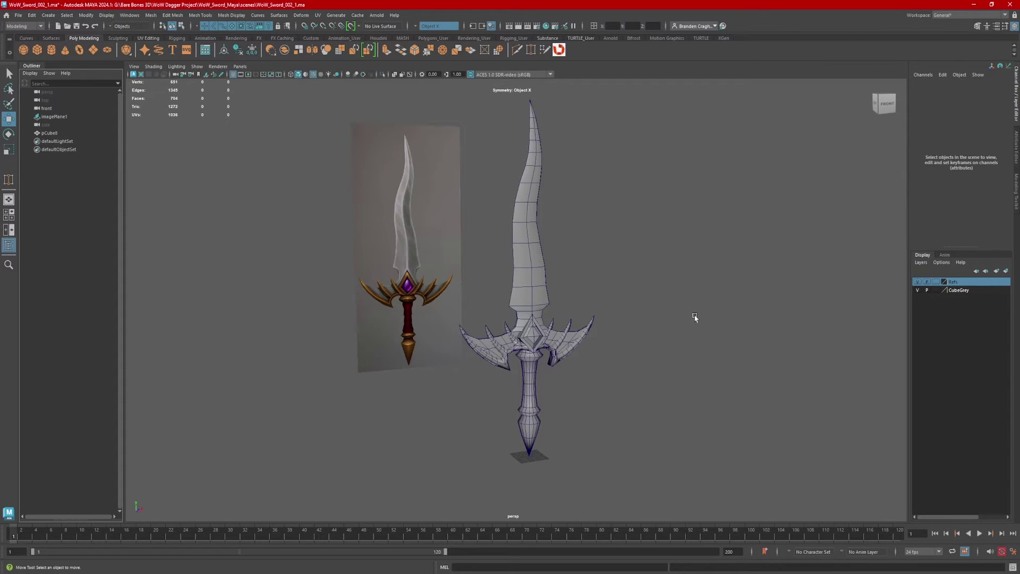
# - Make the combined sword mesh a live surface
pyautogui.scroll(4, 626, 316)
pyautogui.click(504, 304)
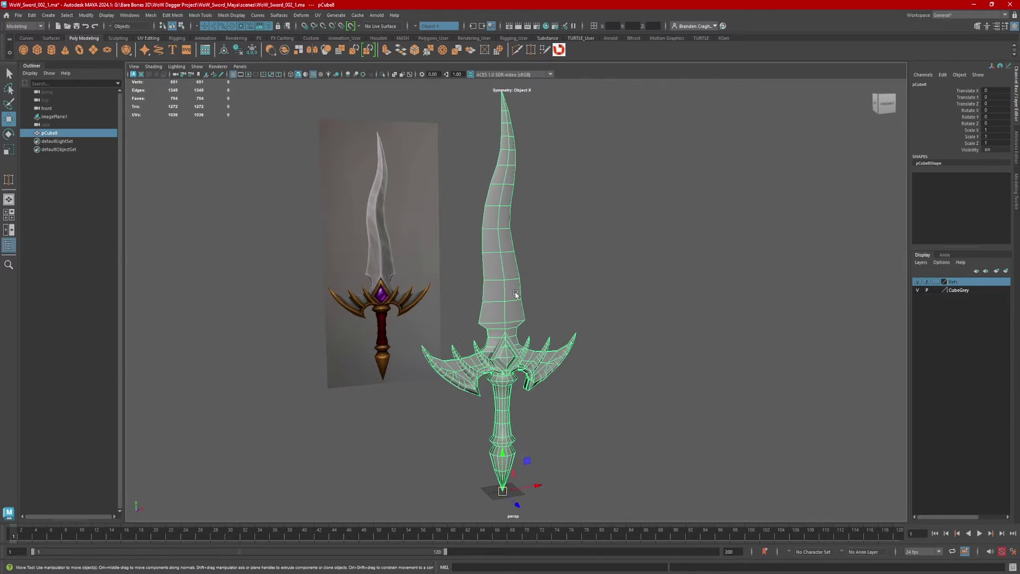
pyautogui.click(352, 26)
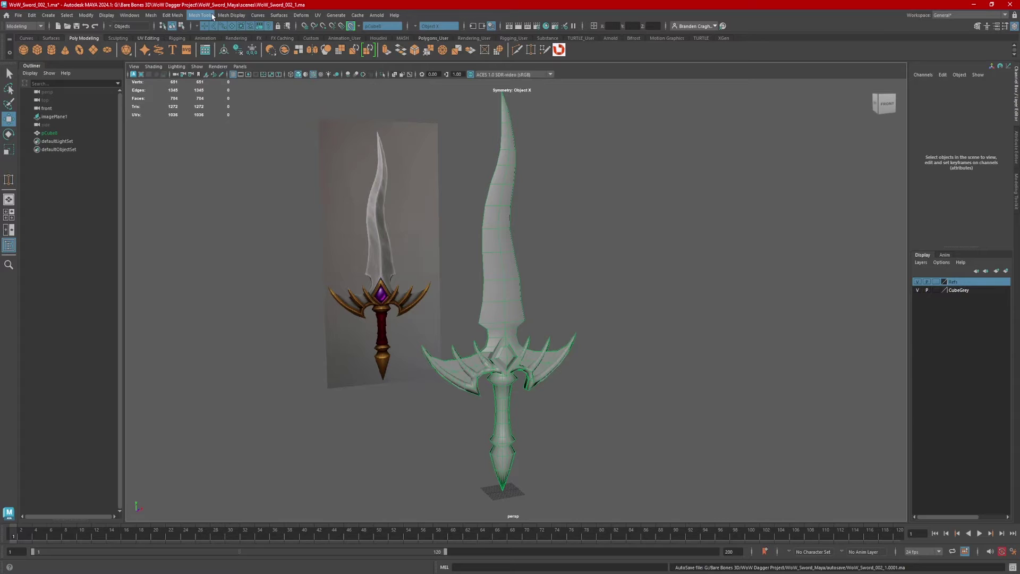
# - Detach the Mesh Tools commands as a floating window and start the Quad Draw tool on the live sword
pyautogui.click(208, 16)
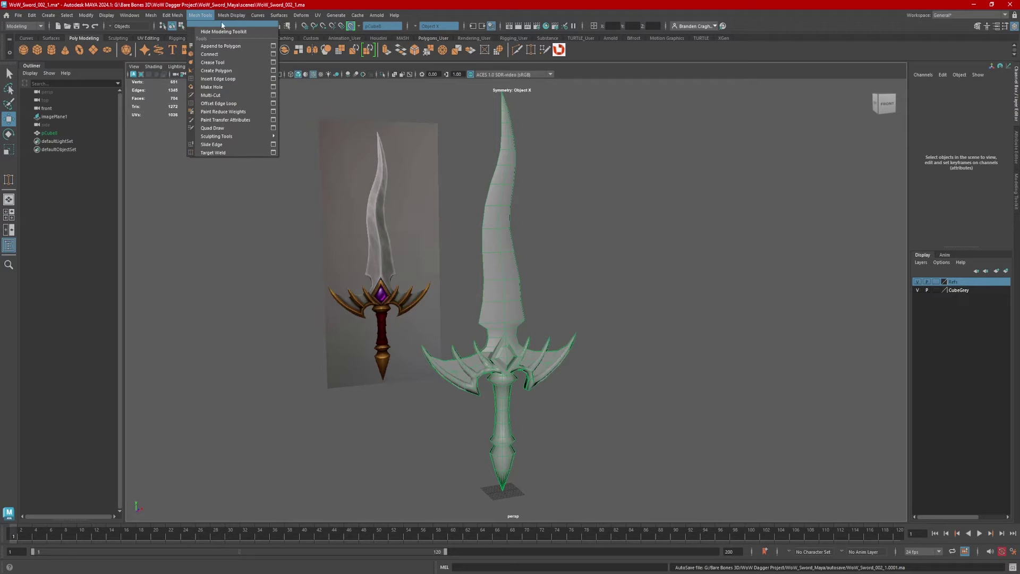
pyautogui.click(221, 22)
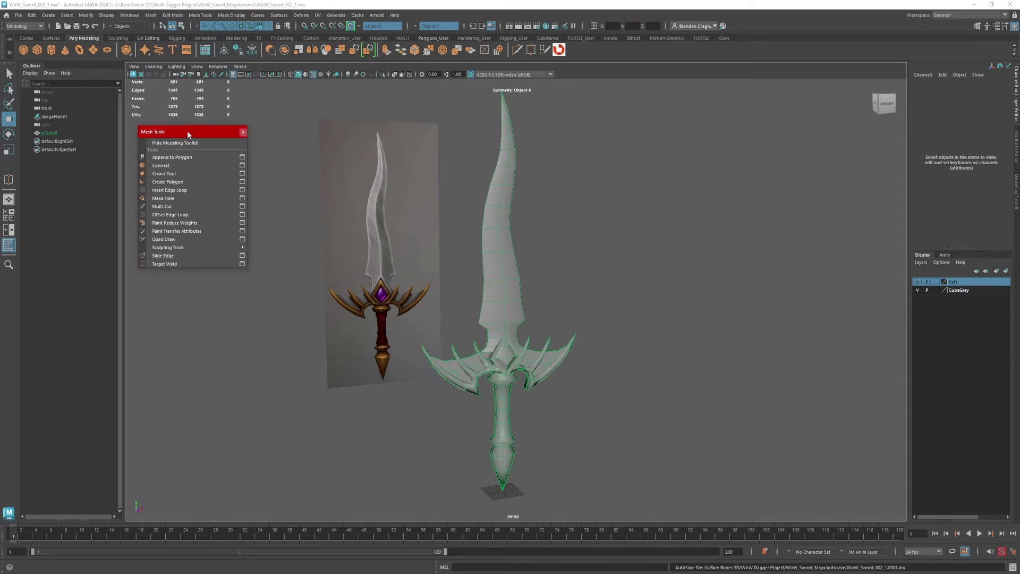
pyautogui.click(166, 241)
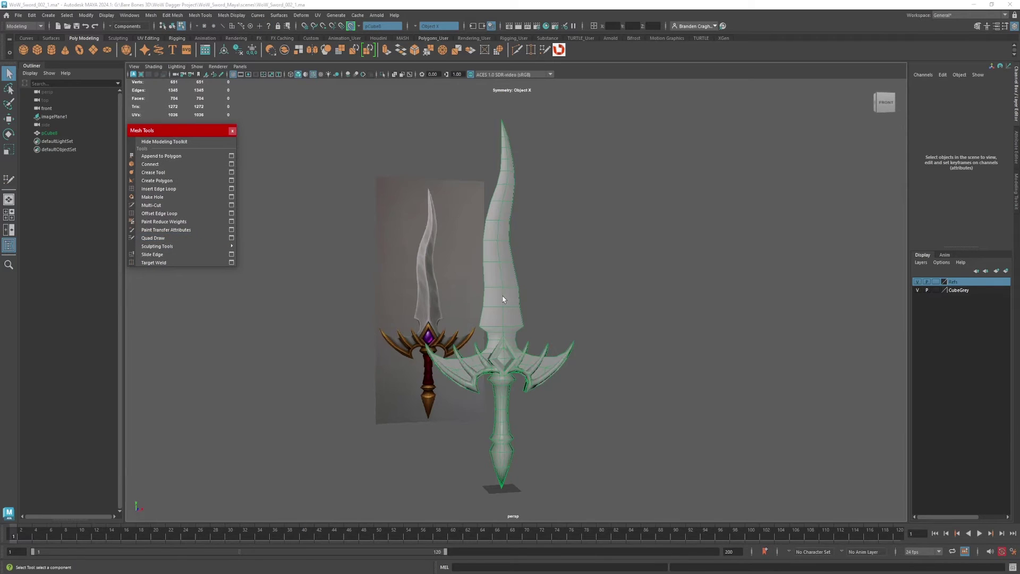
pyautogui.keyDown('alt'); pyautogui.moveTo(503, 298); pyautogui.dragTo(513, 301); pyautogui.keyUp('alt')
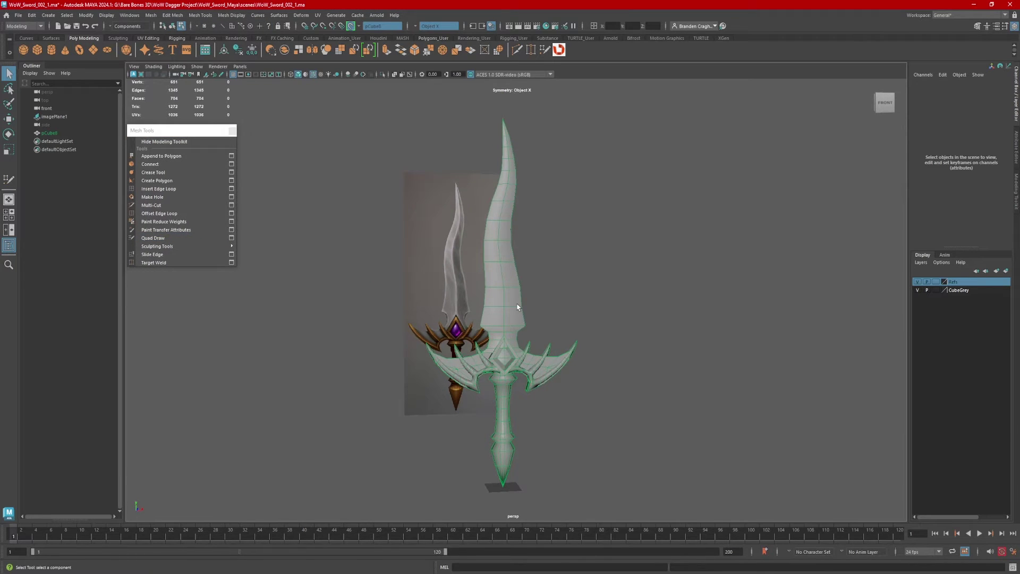
# - Turn off the object X symmetry
pyautogui.press('w')
pyautogui.moveTo(606, 308); pyautogui.dragTo(601, 245)
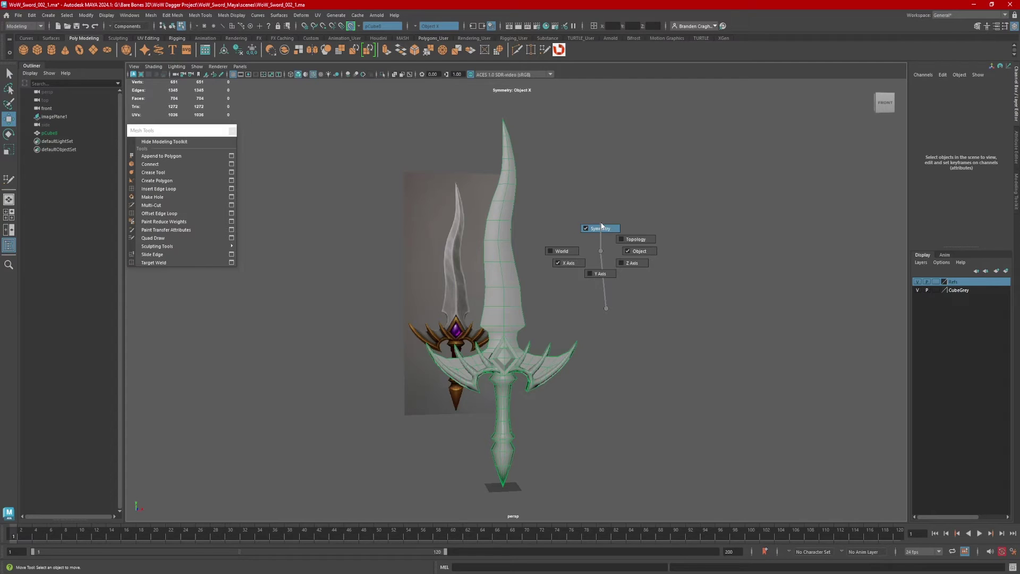
pyautogui.moveTo(600, 225); pyautogui.dragTo(601, 226)
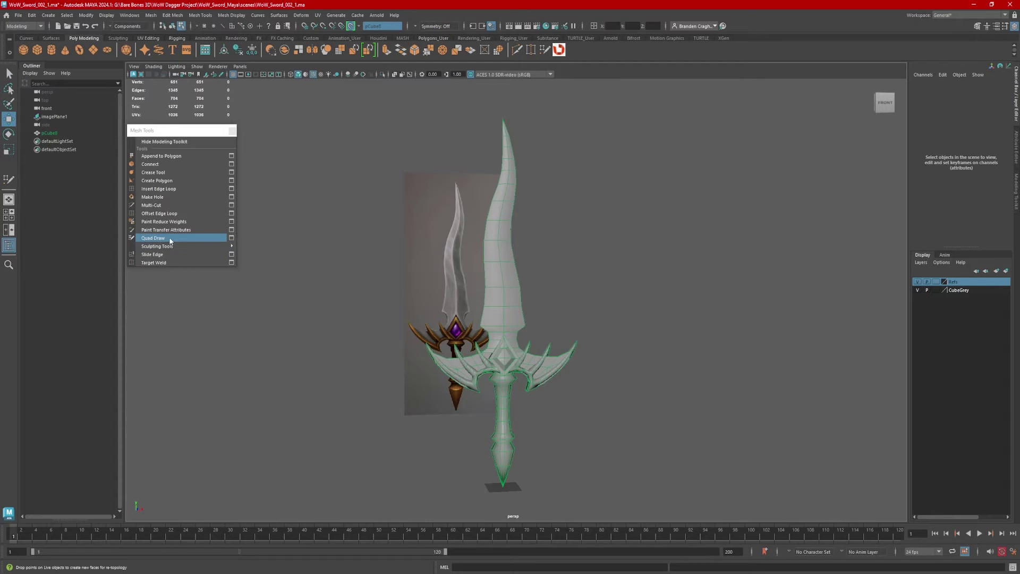
# - Place Quad Draw points along the blade's centre line and its left edge, matching the edge rows of the live mesh
pyautogui.click(154, 237)
pyautogui.scroll(2, 545, 290)
pyautogui.scroll(3, 545, 291)
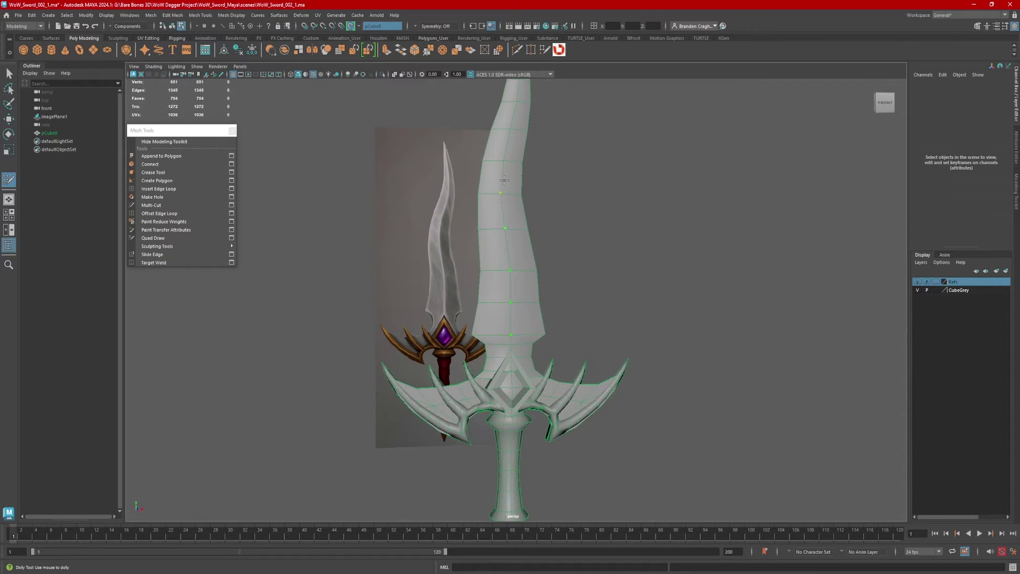
pyautogui.keyDown('alt'); pyautogui.moveTo(503, 180); pyautogui.dragTo(503, 252, button='middle'); pyautogui.keyUp('alt')
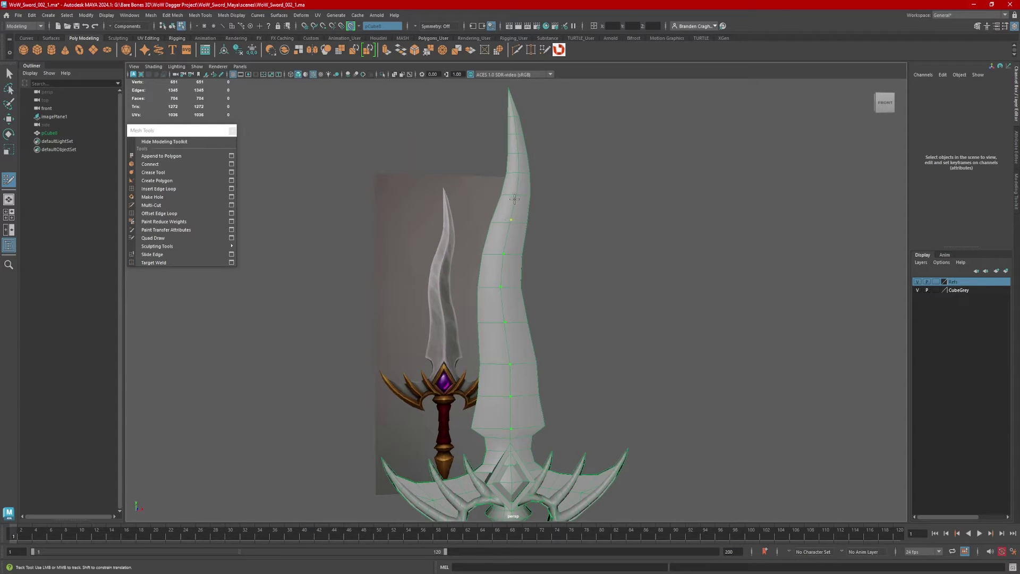
pyautogui.scroll(3, 511, 236)
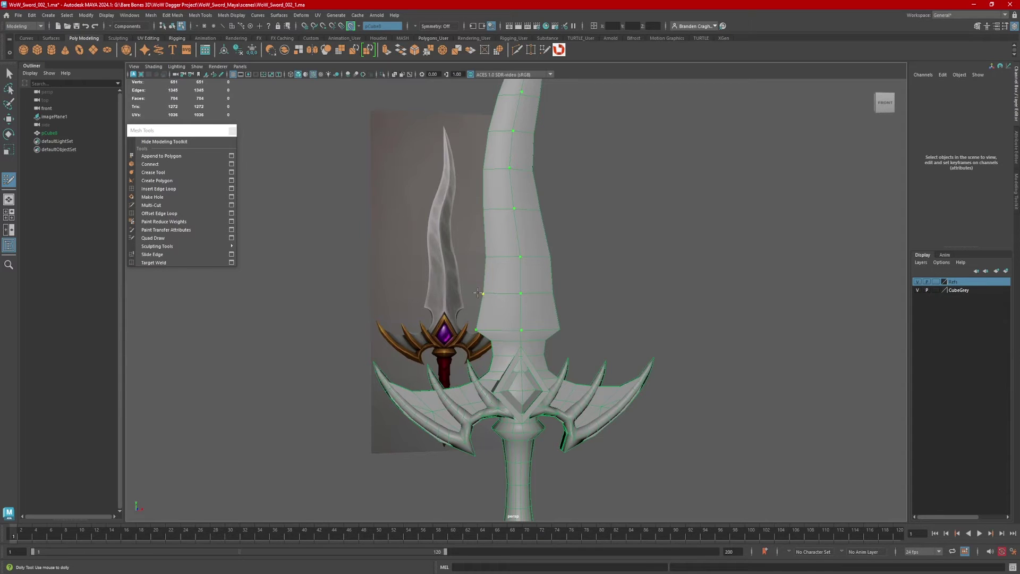
pyautogui.keyDown('alt'); pyautogui.moveTo(480, 256); pyautogui.dragTo(519, 328, button='middle'); pyautogui.keyUp('alt')
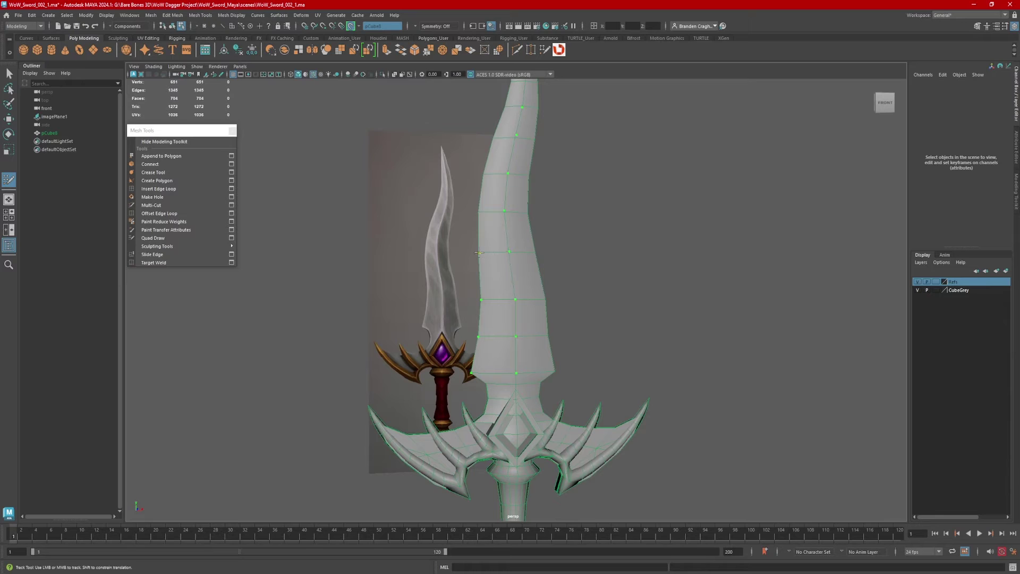
pyautogui.keyDown('alt'); pyautogui.moveTo(501, 270); pyautogui.dragTo(501, 303, button='middle'); pyautogui.keyUp('alt')
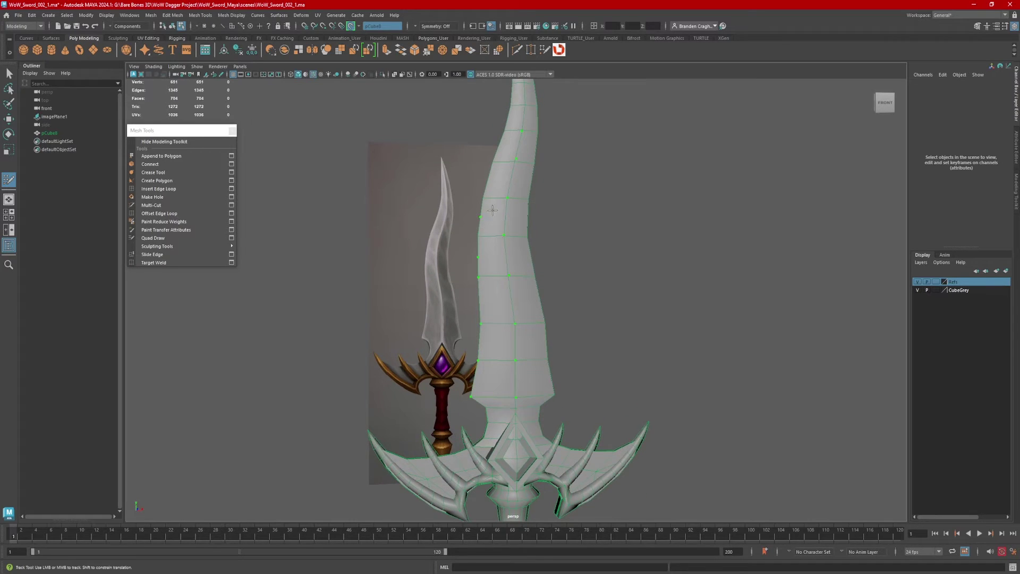
pyautogui.keyDown('alt'); pyautogui.moveTo(492, 210); pyautogui.dragTo(492, 241, button='middle'); pyautogui.keyUp('alt')
pyautogui.keyDown('alt'); pyautogui.moveTo(498, 380); pyautogui.dragTo(501, 320, button='middle'); pyautogui.keyUp('alt')
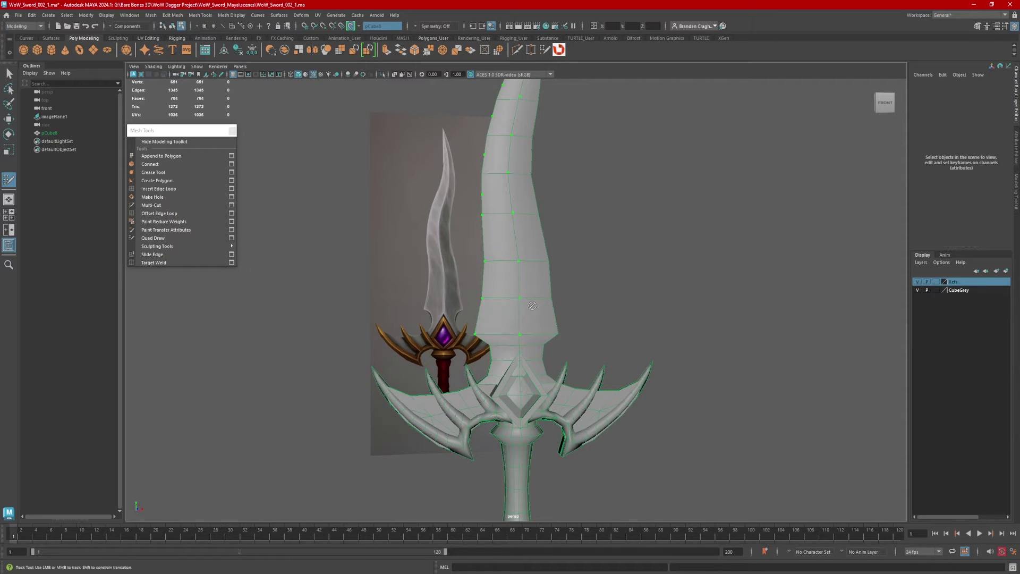
# - Fill Quad Draw quads between the centre-line and left-edge points along the lower left half of the blade
pyautogui.keyDown('shift'); pyautogui.click(498, 318); pyautogui.keyUp('shift')
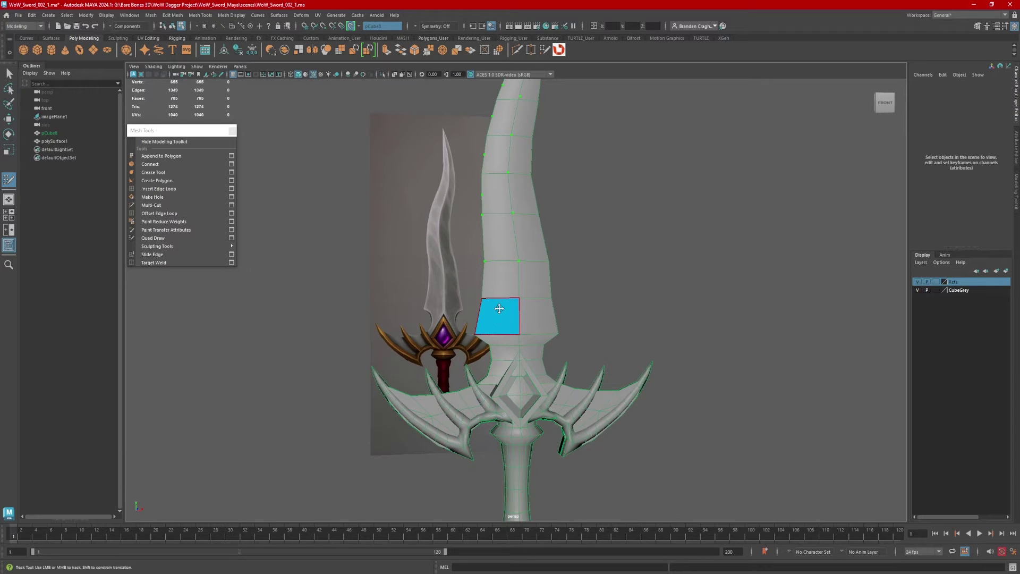
pyautogui.keyDown('shift'); pyautogui.click(499, 278); pyautogui.keyUp('shift')
pyautogui.keyDown('shift'); pyautogui.click(501, 238); pyautogui.keyUp('shift')
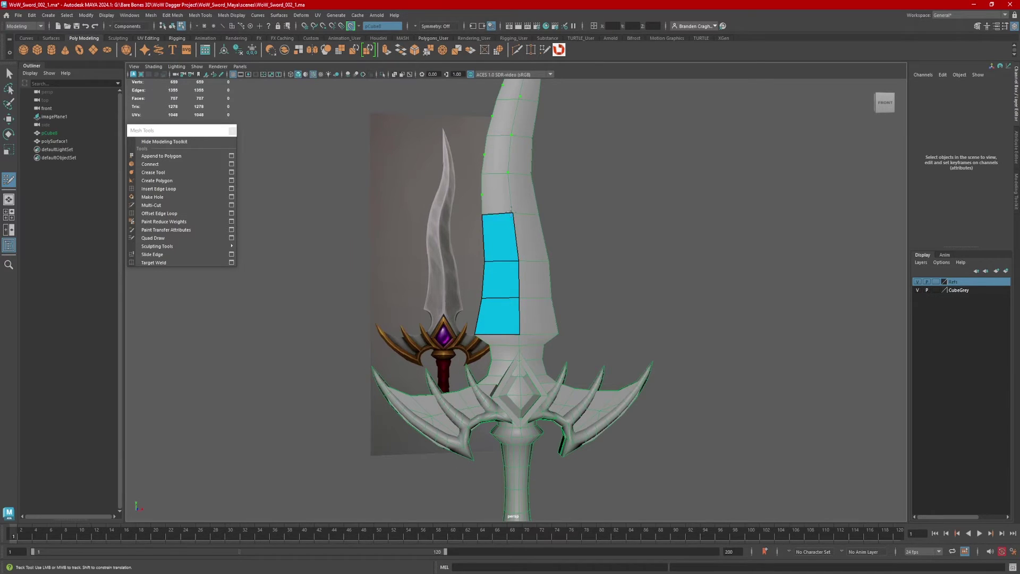
pyautogui.keyDown('alt'); pyautogui.moveTo(501, 237); pyautogui.dragTo(495, 291, button='middle'); pyautogui.keyUp('alt')
pyautogui.keyDown('shift'); pyautogui.click(494, 293); pyautogui.keyUp('shift')
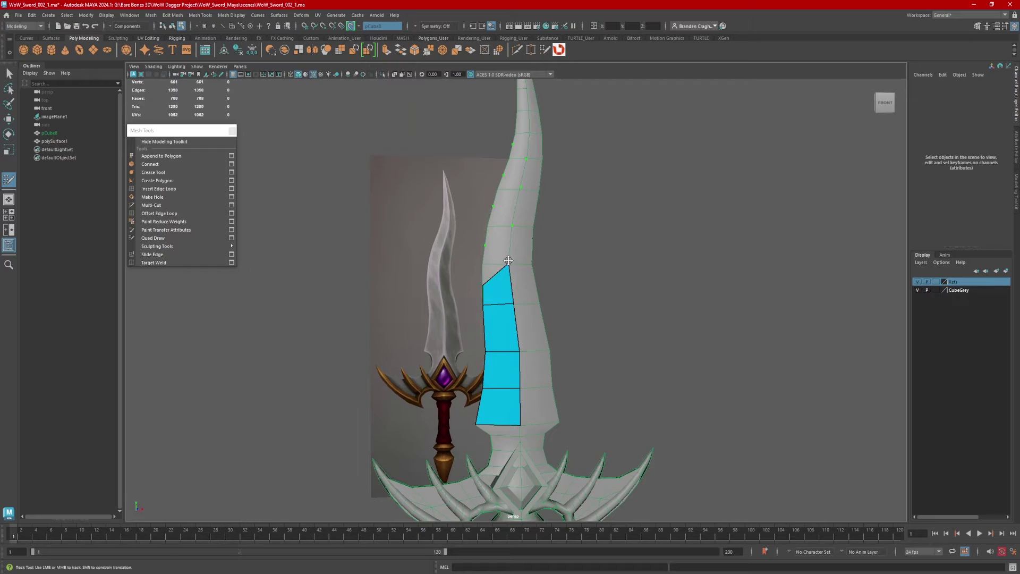
pyautogui.moveTo(508, 263); pyautogui.dragTo(511, 284)
pyautogui.keyDown('shift'); pyautogui.click(500, 268); pyautogui.keyUp('shift')
# - Delete the misplaced centre-line points on the upper blade and place new ones level with the left-edge points
pyautogui.keyDown('alt'); pyautogui.moveTo(503, 266); pyautogui.dragTo(514, 282, button='middle'); pyautogui.keyUp('alt')
pyautogui.keyDown('ctrl'); pyautogui.keyDown('shift'); pyautogui.click(519, 240); pyautogui.keyUp('shift'); pyautogui.keyUp('ctrl')
pyautogui.keyDown('ctrl'); pyautogui.keyDown('shift'); pyautogui.click(524, 214); pyautogui.keyUp('shift'); pyautogui.keyUp('ctrl')
pyautogui.click(520, 232)
pyautogui.click(511, 264)
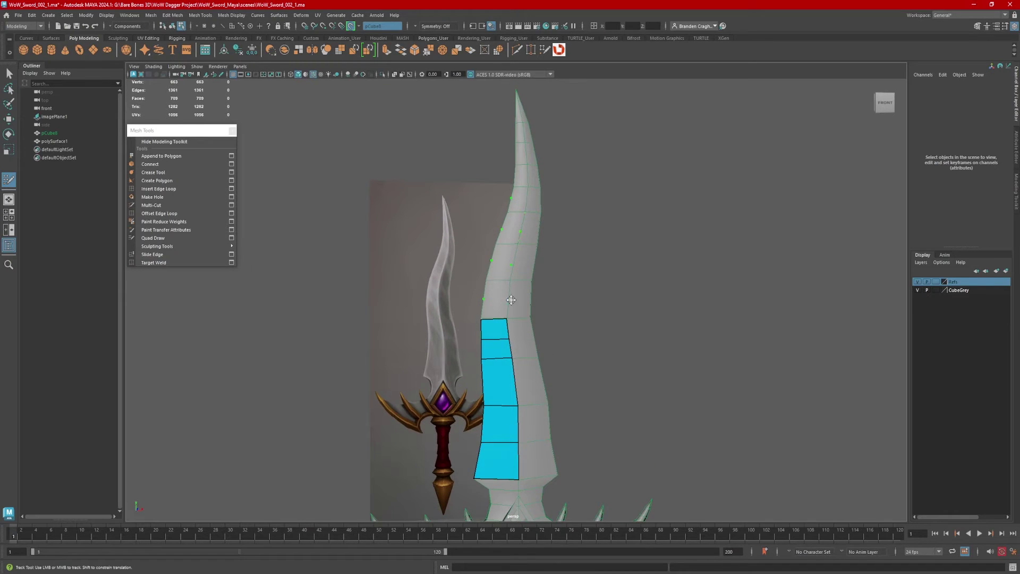
pyautogui.click(509, 295)
# - Fill the upper left half of the blade with quads, adding one more centre-line point for the topmost face
pyautogui.keyDown('shift'); pyautogui.click(497, 308); pyautogui.keyUp('shift')
pyautogui.keyDown('shift'); pyautogui.click(498, 277); pyautogui.keyUp('shift')
pyautogui.keyDown('shift'); pyautogui.click(508, 247); pyautogui.keyUp('shift')
pyautogui.click(526, 200)
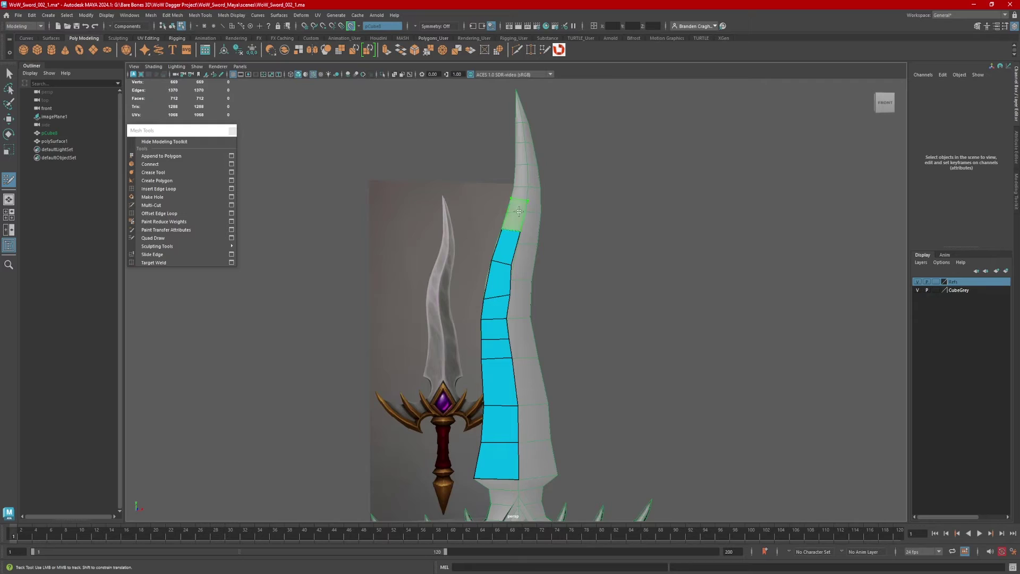
pyautogui.keyDown('shift'); pyautogui.click(516, 215); pyautogui.keyUp('shift')
# - Delete the two surplus cross edges in the blade strip and nudge its top inner vertex onto the centre line
pyautogui.keyDown('alt'); pyautogui.moveTo(499, 312); pyautogui.dragTo(501, 278, button='middle'); pyautogui.keyUp('alt')
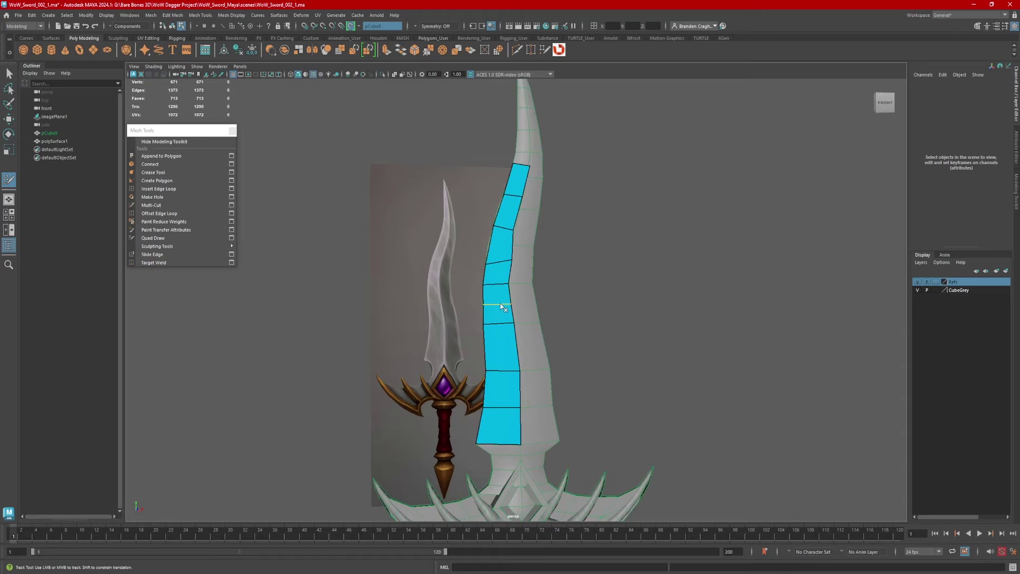
pyautogui.keyDown('ctrl'); pyautogui.keyDown('shift'); pyautogui.click(499, 305); pyautogui.keyUp('shift'); pyautogui.keyUp('ctrl')
pyautogui.keyDown('ctrl'); pyautogui.keyDown('shift'); pyautogui.click(495, 262); pyautogui.keyUp('shift'); pyautogui.keyUp('ctrl')
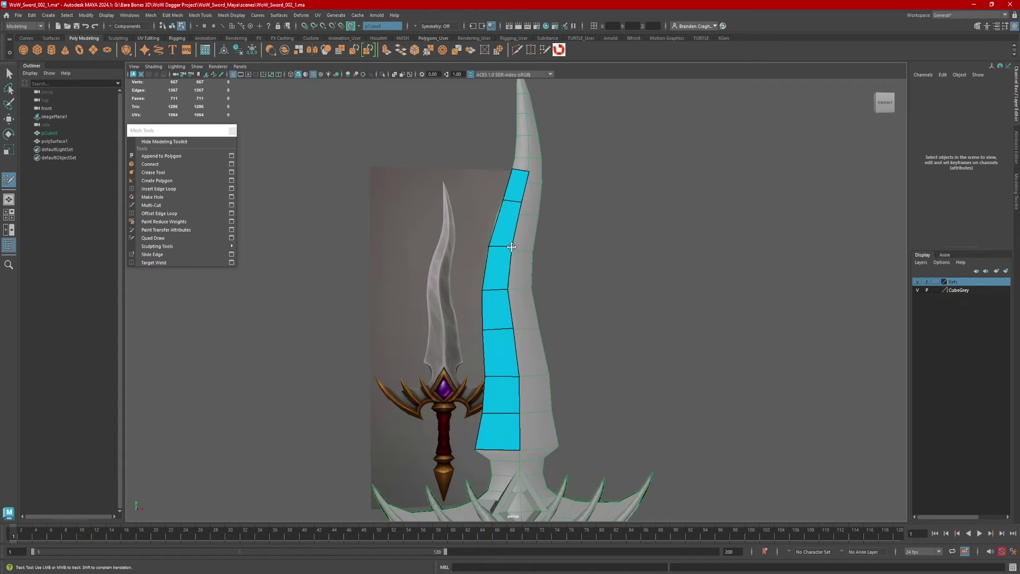
pyautogui.moveTo(529, 172); pyautogui.dragTo(527, 168)
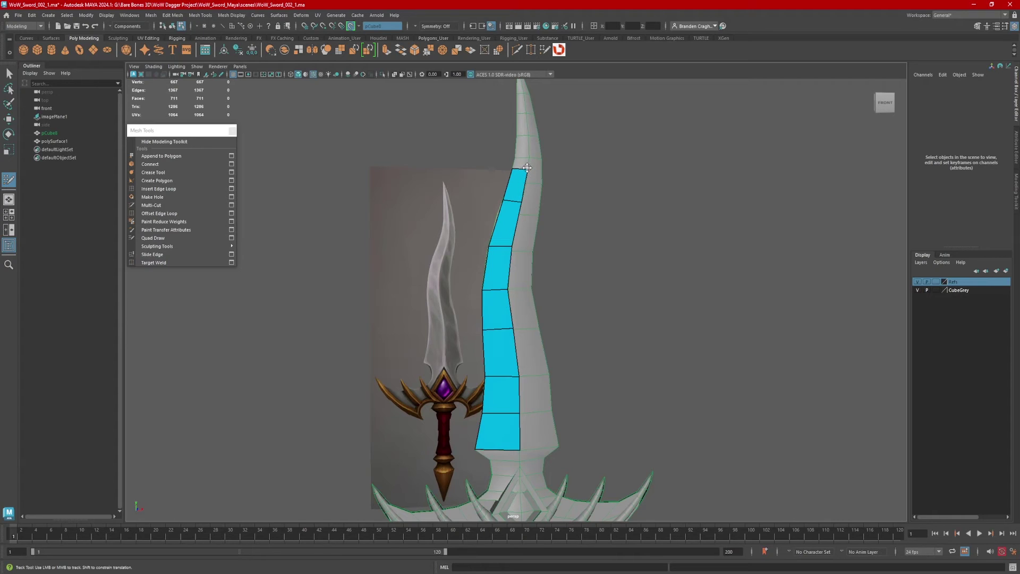
# - Fill the right half of the blade with quads from the base up to the height of the left strip
pyautogui.click(550, 412)
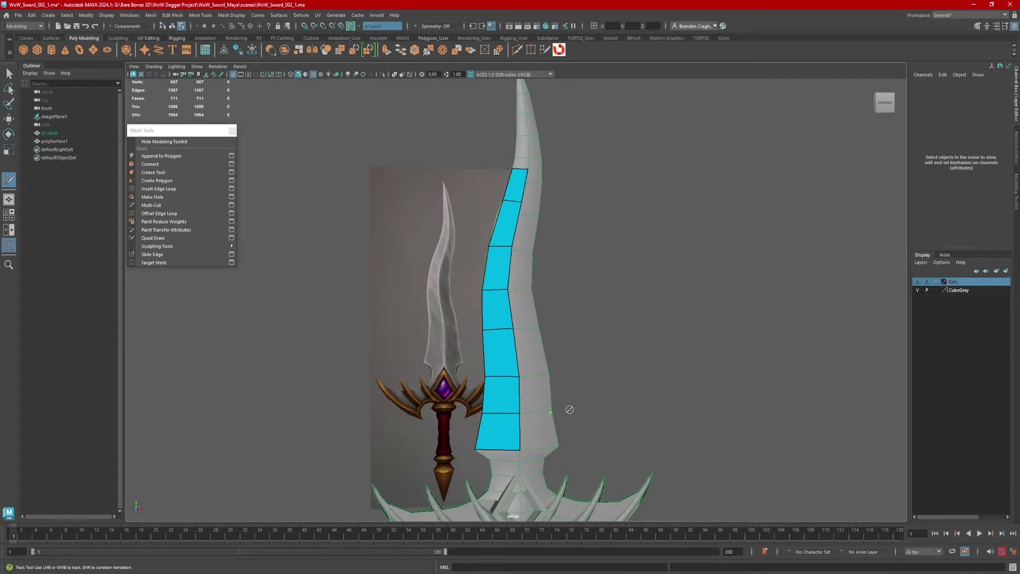
pyautogui.keyDown('shift'); pyautogui.click(541, 433); pyautogui.keyUp('shift')
pyautogui.keyDown('shift'); pyautogui.click(534, 344); pyautogui.keyUp('shift')
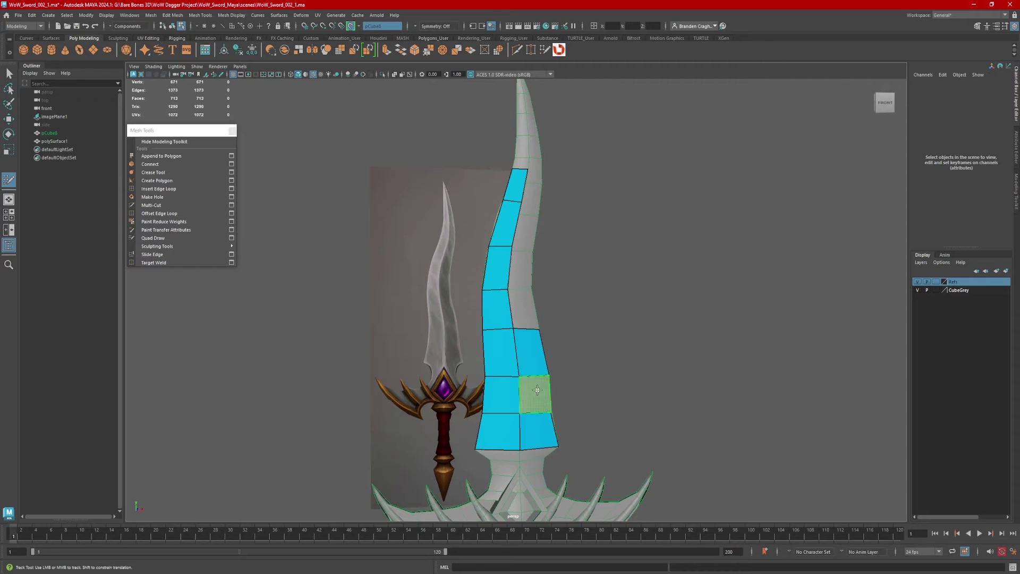
pyautogui.keyDown('shift'); pyautogui.click(537, 392); pyautogui.keyUp('shift')
pyautogui.keyDown('shift'); pyautogui.click(525, 302); pyautogui.keyUp('shift')
pyautogui.keyDown('shift'); pyautogui.click(522, 269); pyautogui.keyUp('shift')
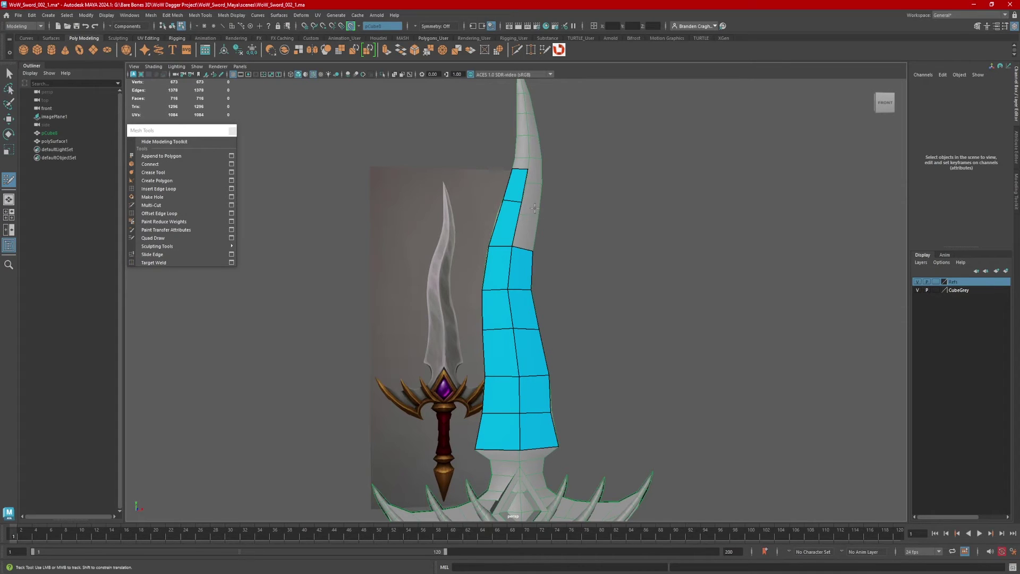
pyautogui.keyDown('shift'); pyautogui.click(532, 217); pyautogui.keyUp('shift')
pyautogui.keyDown('shift'); pyautogui.click(535, 189); pyautogui.keyUp('shift')
# - Place points on the left wing's middle spike and fill four quads along its lower part
pyautogui.keyDown('alt'); pyautogui.moveTo(543, 379); pyautogui.dragTo(556, 147, button='middle'); pyautogui.keyUp('alt')
pyautogui.keyDown('alt'); pyautogui.moveTo(549, 360); pyautogui.dragTo(592, 360, button='right'); pyautogui.keyUp('alt')
pyautogui.keyDown('alt'); pyautogui.moveTo(542, 242); pyautogui.dragTo(575, 282, button='middle'); pyautogui.keyUp('alt')
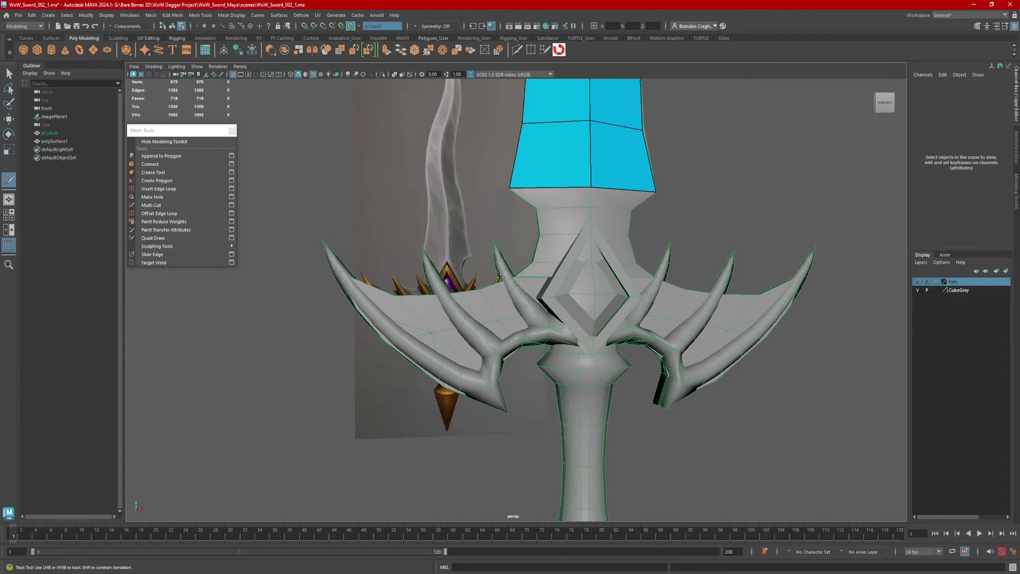
pyautogui.keyDown('alt'); pyautogui.moveTo(501, 277); pyautogui.dragTo(502, 315); pyautogui.keyUp('alt')
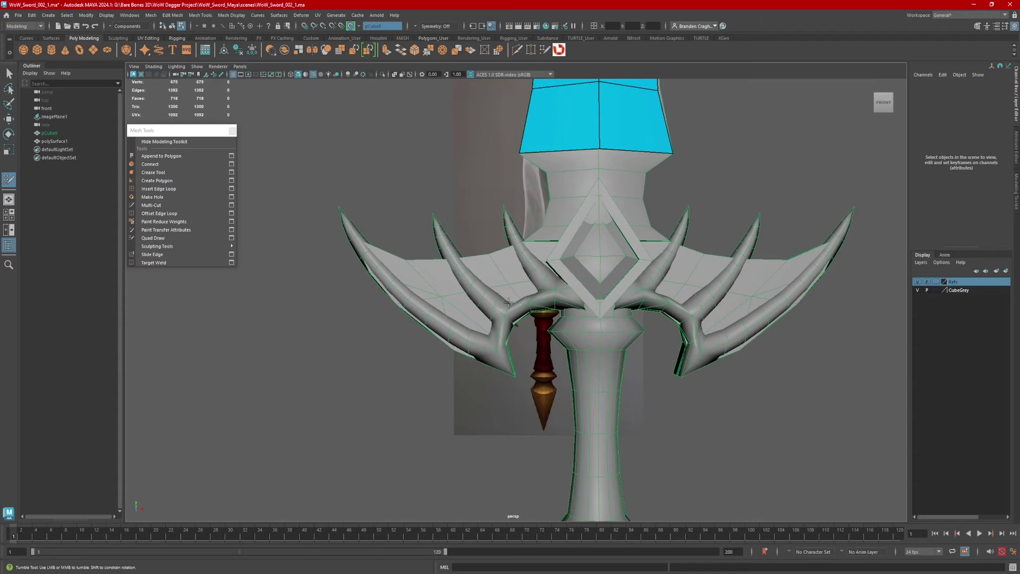
pyautogui.click(477, 277)
pyautogui.scroll(5, 457, 266)
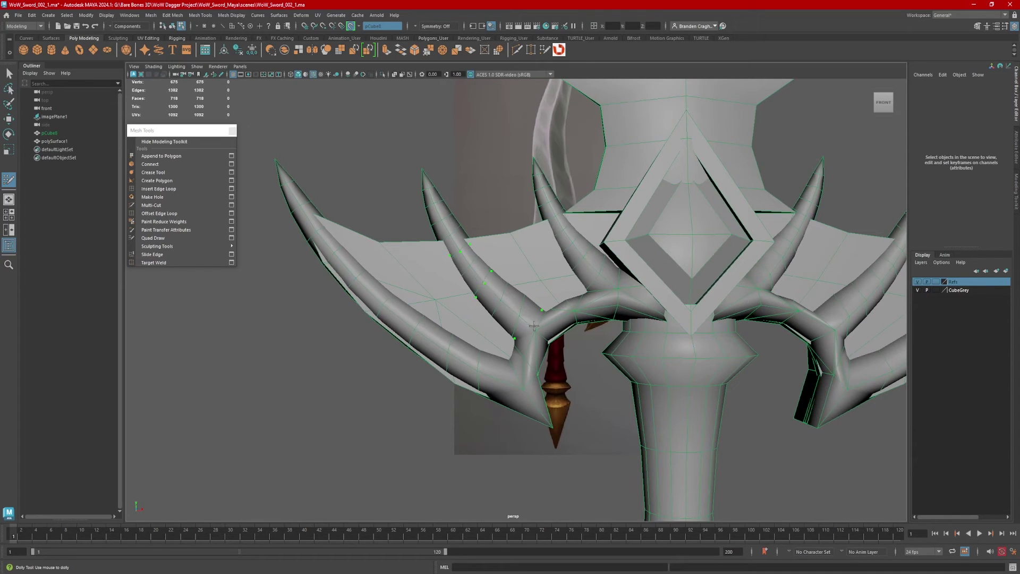
pyautogui.keyDown('shift'); pyautogui.click(497, 312); pyautogui.keyUp('shift')
pyautogui.keyDown('shift'); pyautogui.click(503, 294); pyautogui.keyUp('shift')
pyautogui.keyDown('shift'); pyautogui.click(477, 265); pyautogui.keyUp('shift')
pyautogui.keyDown('shift'); pyautogui.click(468, 271); pyautogui.keyUp('shift')
# - Add points farther up the middle spike and extend both rows of quads to just below its tip
pyautogui.keyDown('alt'); pyautogui.moveTo(462, 239); pyautogui.dragTo(451, 256, button='middle'); pyautogui.keyUp('alt')
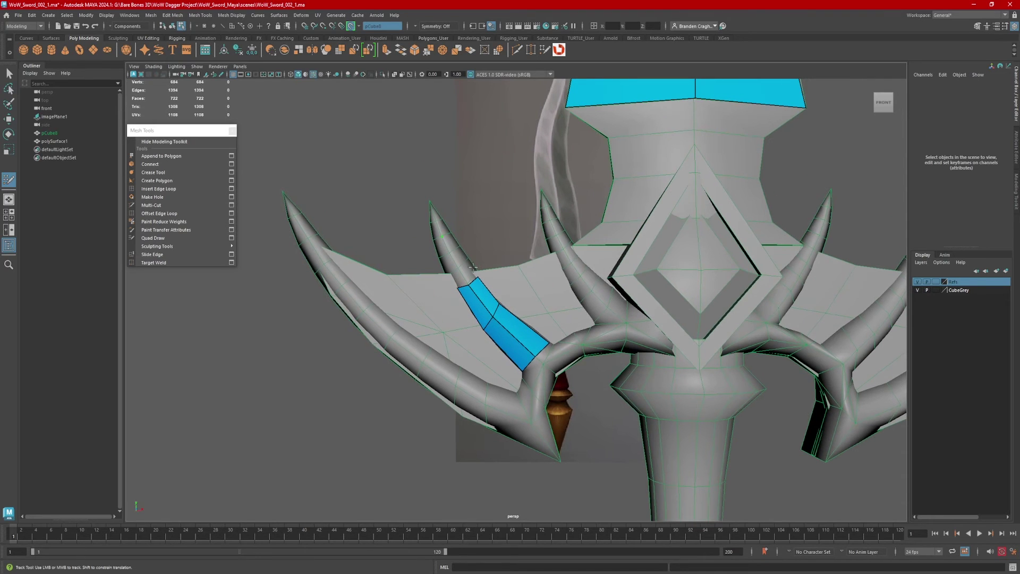
pyautogui.click(450, 234)
pyautogui.click(437, 239)
pyautogui.keyDown('shift'); pyautogui.click(452, 270); pyautogui.keyUp('shift')
pyautogui.keyDown('shift'); pyautogui.click(461, 260); pyautogui.keyUp('shift')
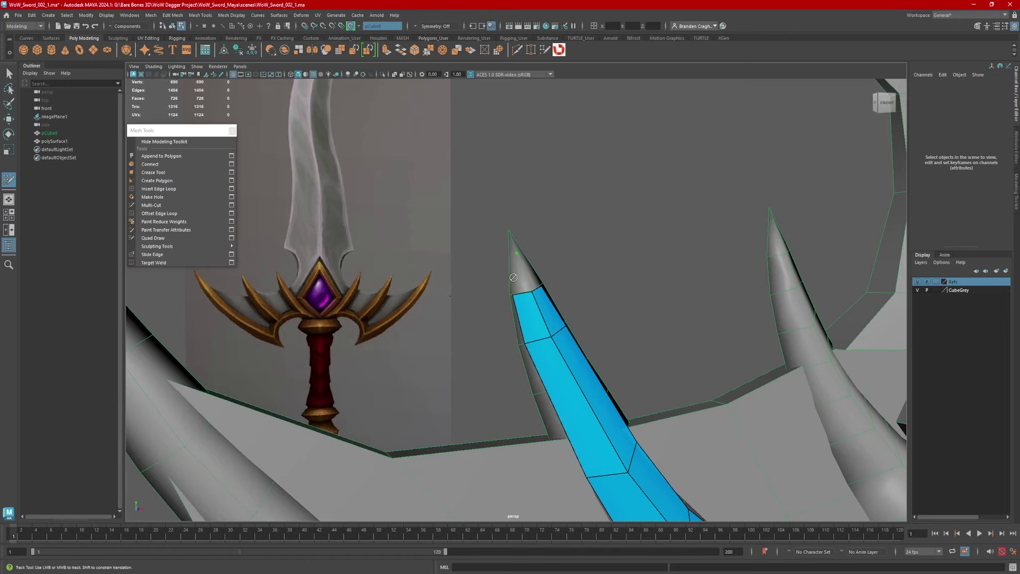
pyautogui.click(512, 259)
pyautogui.keyDown('shift'); pyautogui.click(517, 271); pyautogui.keyUp('shift')
pyautogui.keyDown('alt'); pyautogui.moveTo(637, 290); pyautogui.dragTo(611, 297); pyautogui.keyUp('alt')
pyautogui.keyDown('alt'); pyautogui.moveTo(611, 298); pyautogui.dragTo(552, 332, button='middle'); pyautogui.keyUp('alt')
pyautogui.keyDown('alt'); pyautogui.moveTo(553, 332); pyautogui.dragTo(595, 324, button='right'); pyautogui.keyUp('alt')
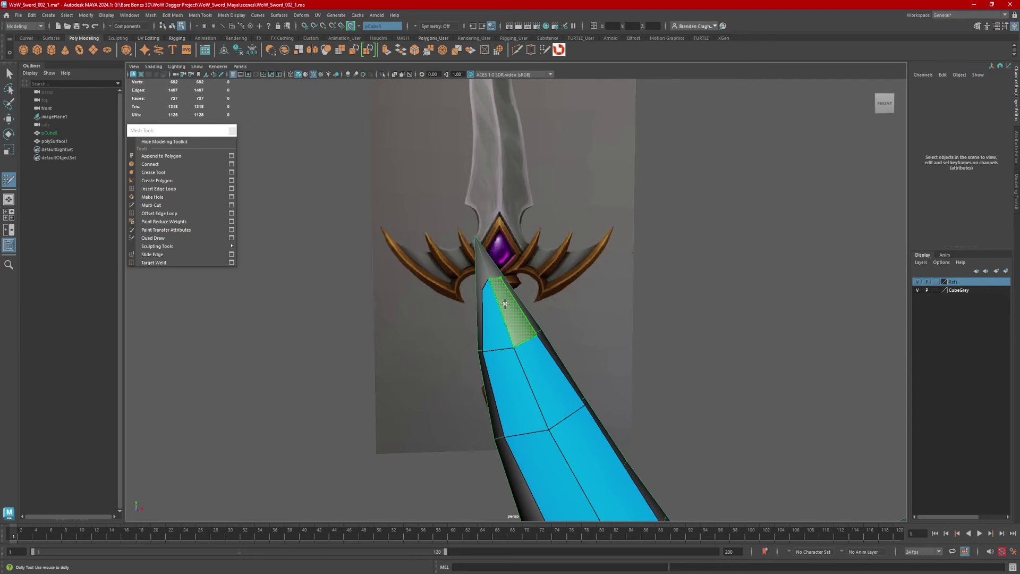
pyautogui.keyDown('shift'); pyautogui.click(504, 292); pyautogui.keyUp('shift')
# - Merge the end vertices of the quad strip at the middle spike's tip and insert an edge loop just below it
pyautogui.keyDown('alt'); pyautogui.moveTo(485, 292); pyautogui.dragTo(481, 298); pyautogui.keyUp('alt')
pyautogui.keyDown('alt'); pyautogui.moveTo(482, 298); pyautogui.dragTo(547, 301, button='middle'); pyautogui.keyUp('alt')
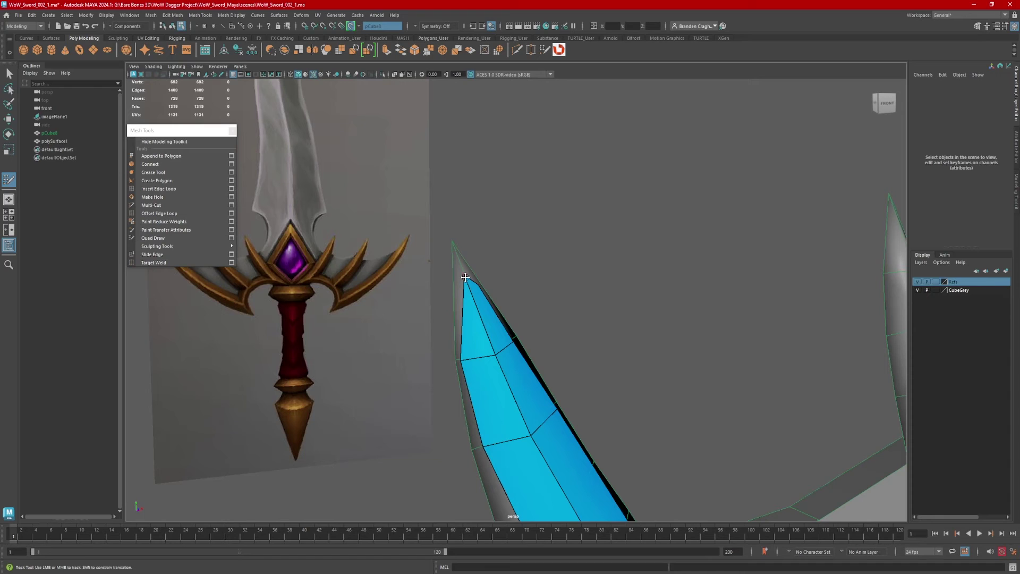
pyautogui.keyDown('alt'); pyautogui.moveTo(482, 289); pyautogui.dragTo(553, 273); pyautogui.keyUp('alt')
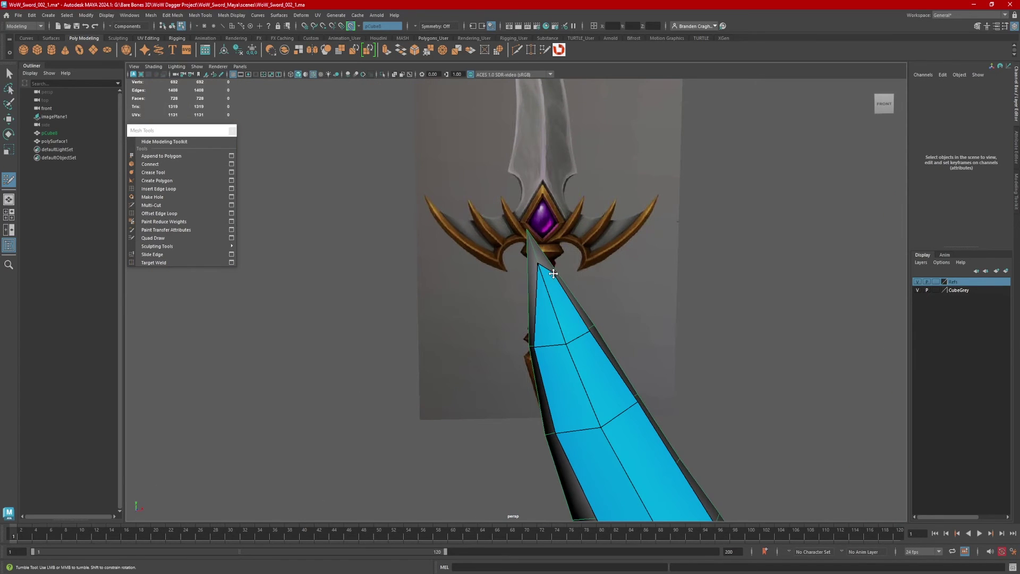
pyautogui.keyDown('alt'); pyautogui.moveTo(510, 304); pyautogui.dragTo(513, 267); pyautogui.keyUp('alt')
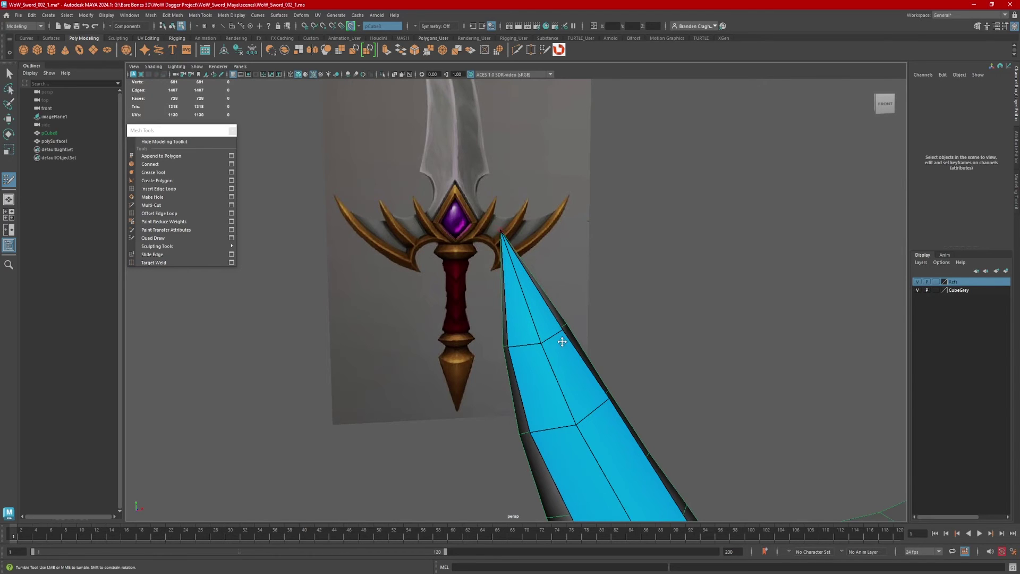
pyautogui.keyDown('alt'); pyautogui.moveTo(561, 341); pyautogui.dragTo(508, 298, button='middle'); pyautogui.keyUp('alt')
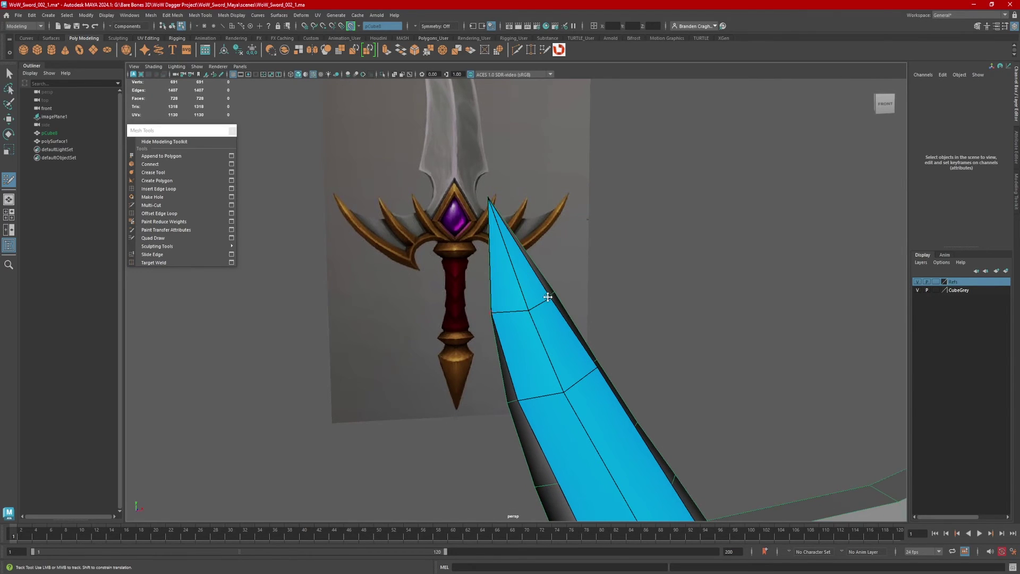
pyautogui.keyDown('alt'); pyautogui.moveTo(578, 303); pyautogui.dragTo(540, 291, button='right'); pyautogui.keyUp('alt')
pyautogui.moveTo(534, 303); pyautogui.dragTo(502, 305)
pyautogui.scroll(1, 517, 308)
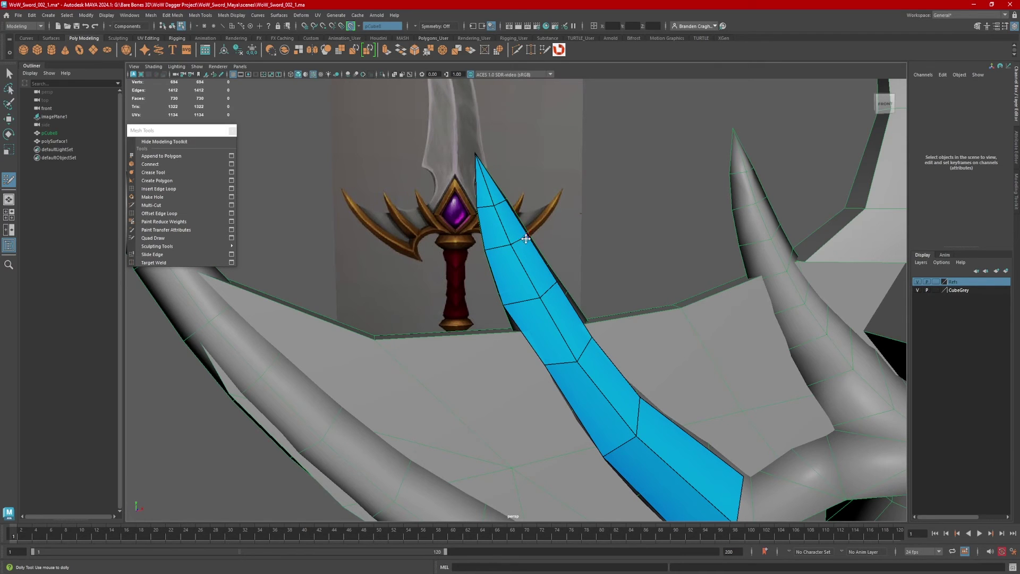
# - Fill the wing membrane between the middle and inner spikes with four quads, aligning the middle row's vertices
pyautogui.scroll(-3, 547, 265)
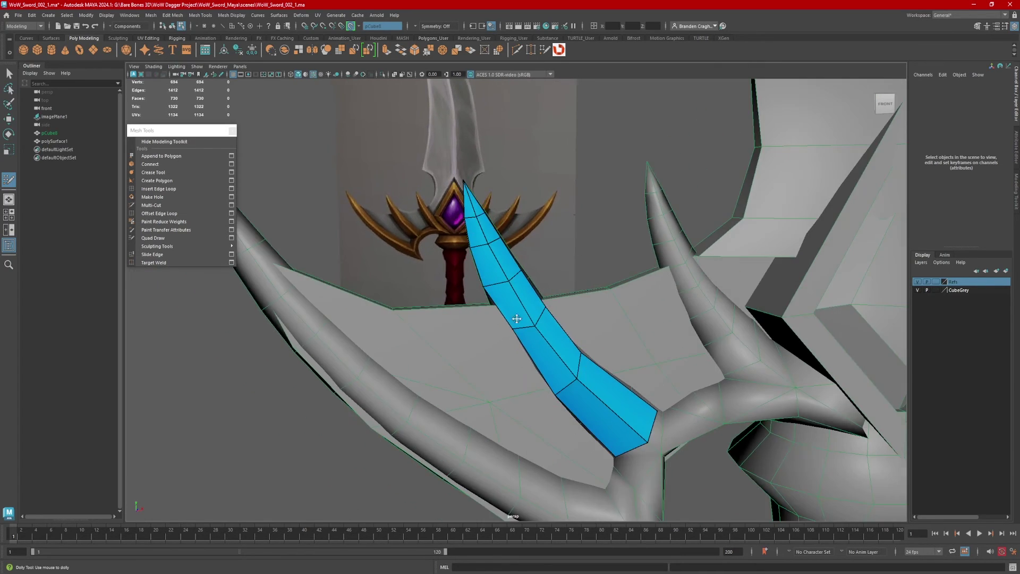
pyautogui.keyDown('alt'); pyautogui.moveTo(547, 266); pyautogui.dragTo(500, 298); pyautogui.keyUp('alt')
pyautogui.keyDown('alt'); pyautogui.moveTo(499, 298); pyautogui.dragTo(469, 283, button='middle'); pyautogui.keyUp('alt')
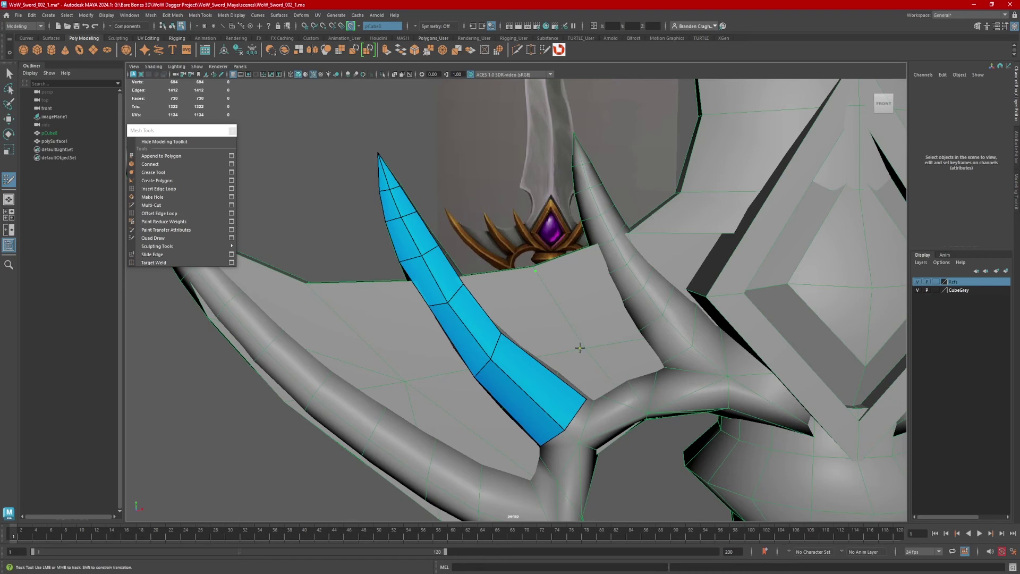
pyautogui.keyDown('shift'); pyautogui.click(579, 368); pyautogui.keyUp('shift')
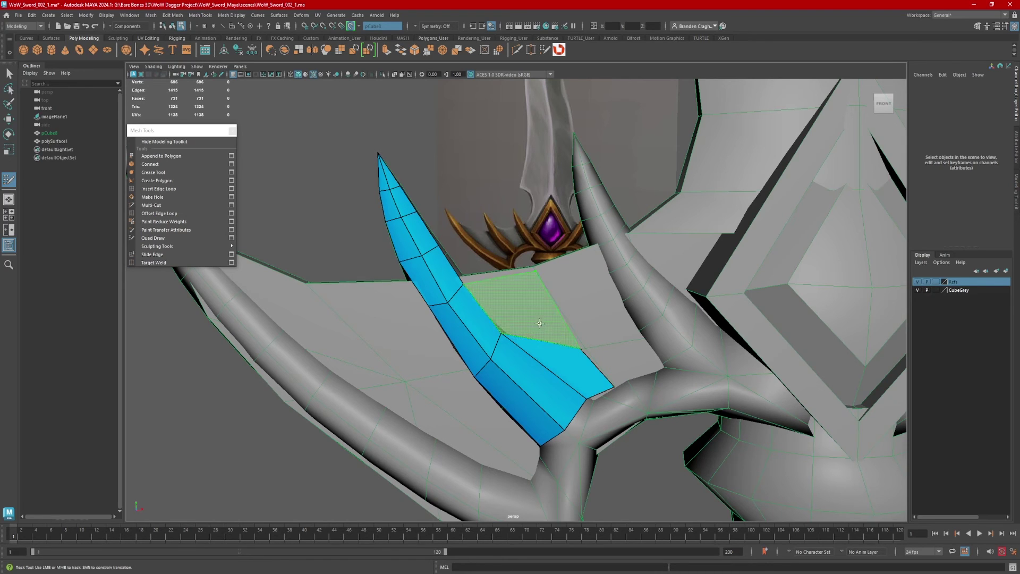
pyautogui.keyDown('shift'); pyautogui.click(528, 308); pyautogui.keyUp('shift')
pyautogui.moveTo(502, 333); pyautogui.dragTo(512, 344)
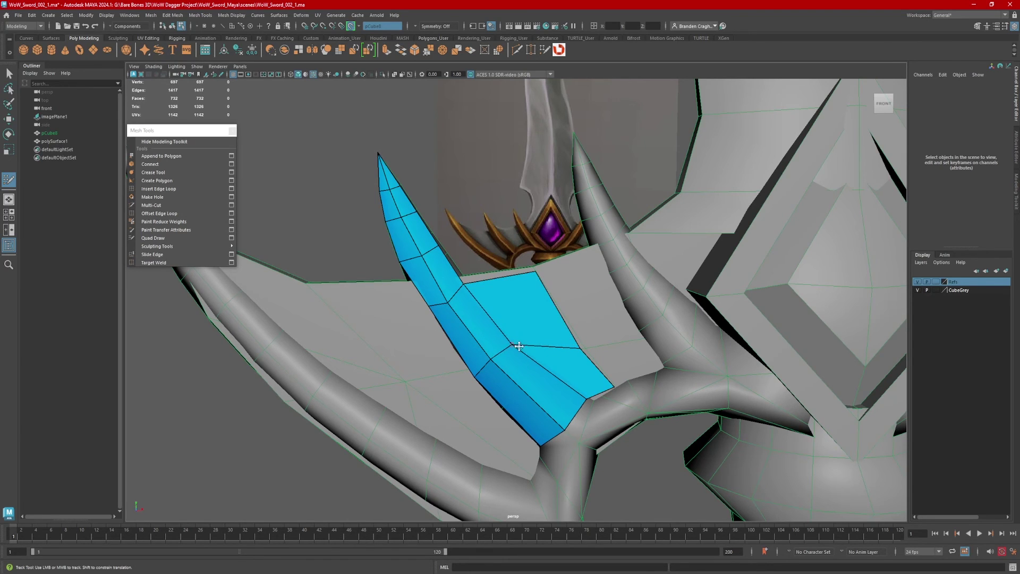
pyautogui.moveTo(580, 349); pyautogui.dragTo(562, 309)
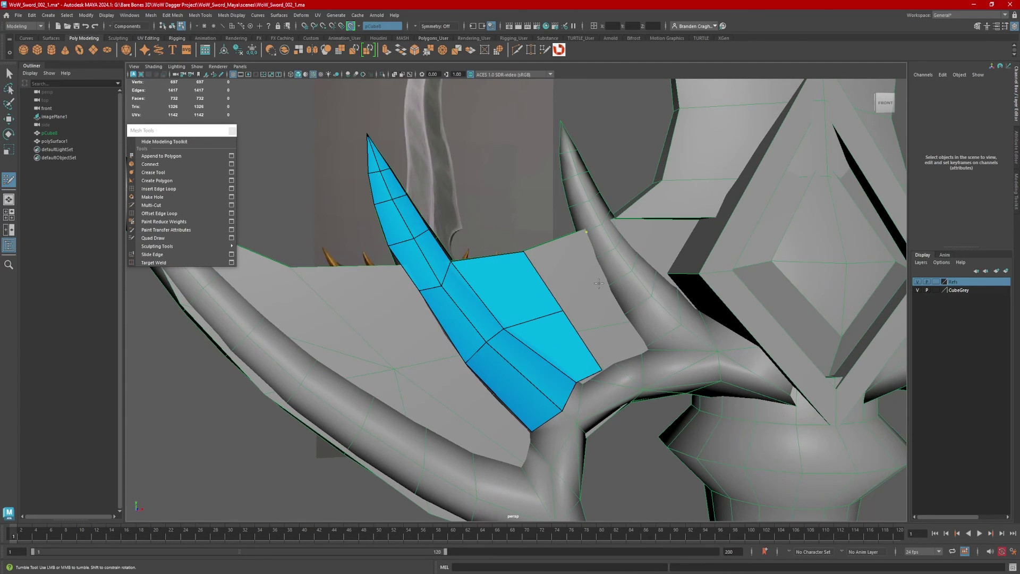
pyautogui.keyDown('shift'); pyautogui.click(612, 335); pyautogui.keyUp('shift')
pyautogui.keyDown('shift'); pyautogui.click(600, 282); pyautogui.keyUp('shift')
# - Adjust the vertices along the middle spike and the adjoining membrane to even out the quads
pyautogui.keyDown('alt'); pyautogui.moveTo(609, 287); pyautogui.dragTo(603, 305, button='middle'); pyautogui.keyUp('alt')
pyautogui.moveTo(571, 399); pyautogui.dragTo(580, 402)
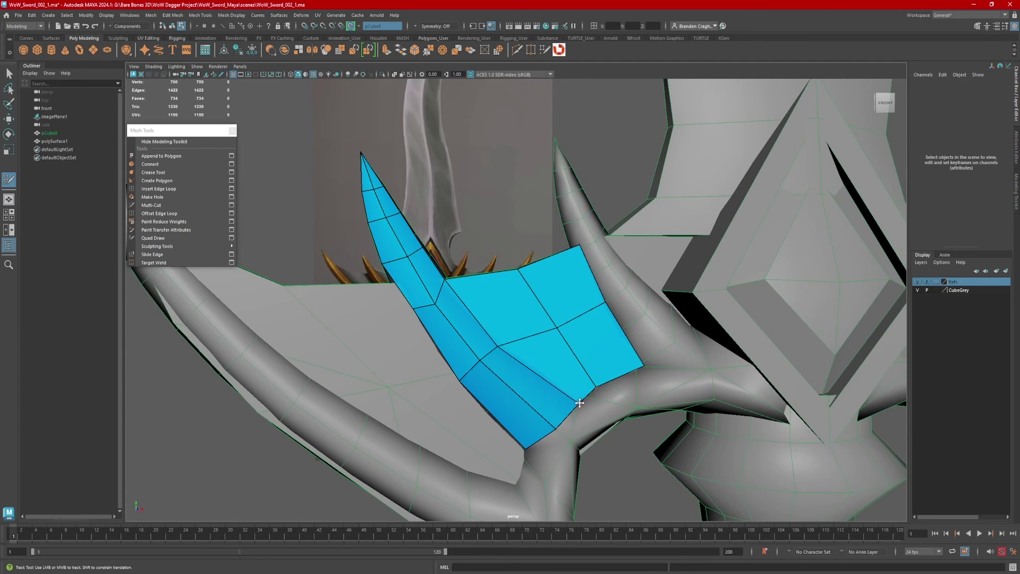
pyautogui.moveTo(498, 347); pyautogui.dragTo(502, 349)
pyautogui.moveTo(430, 299)
pyautogui.keyDown('shift'); pyautogui.mouseDown()
pyautogui.moveTo(479, 358)
pyautogui.moveTo(433, 292)
pyautogui.mouseUp(); pyautogui.keyUp('shift')
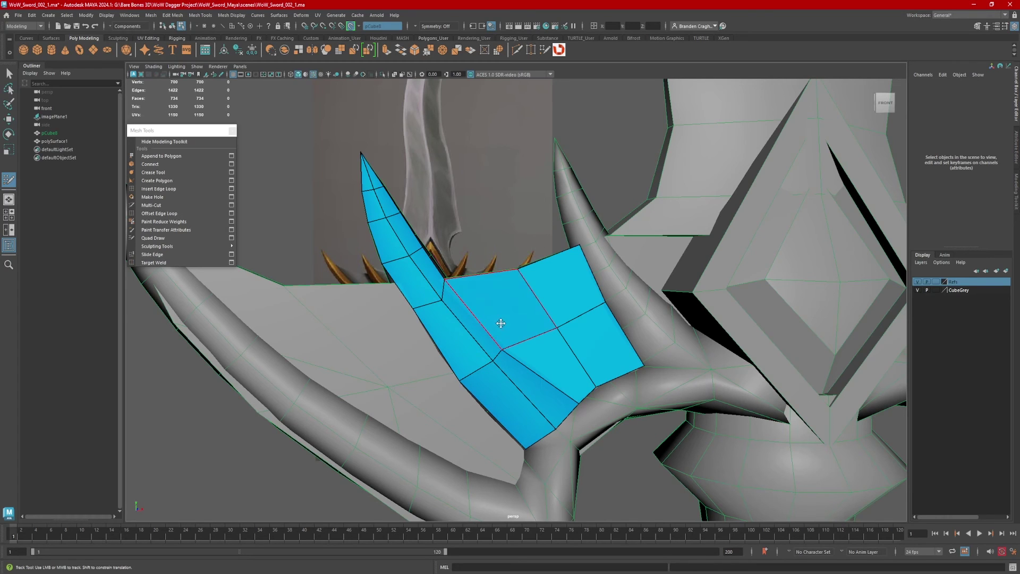
pyautogui.keyDown('alt'); pyautogui.moveTo(501, 323); pyautogui.dragTo(448, 296); pyautogui.keyUp('alt')
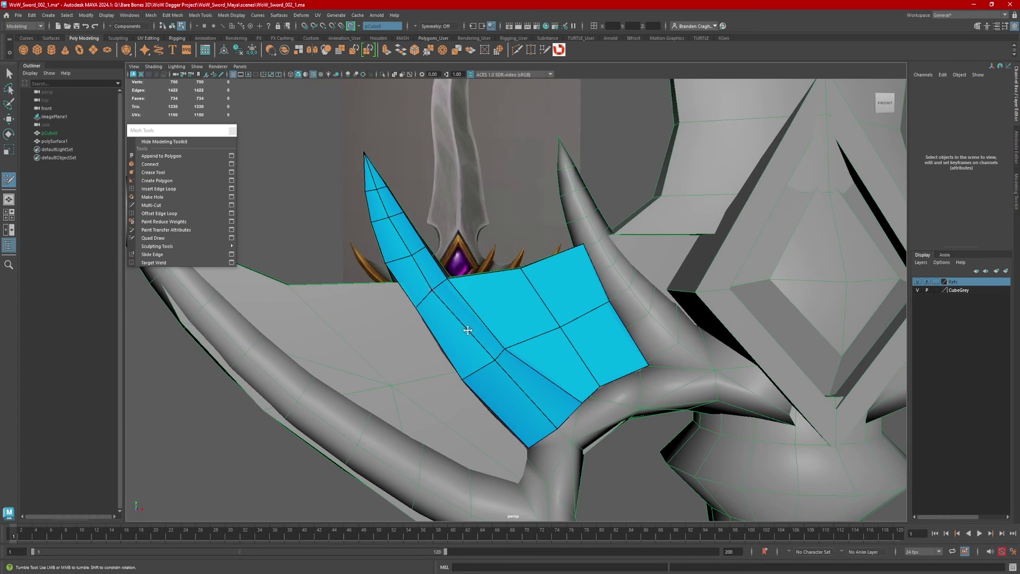
pyautogui.moveTo(496, 359); pyautogui.dragTo(488, 362)
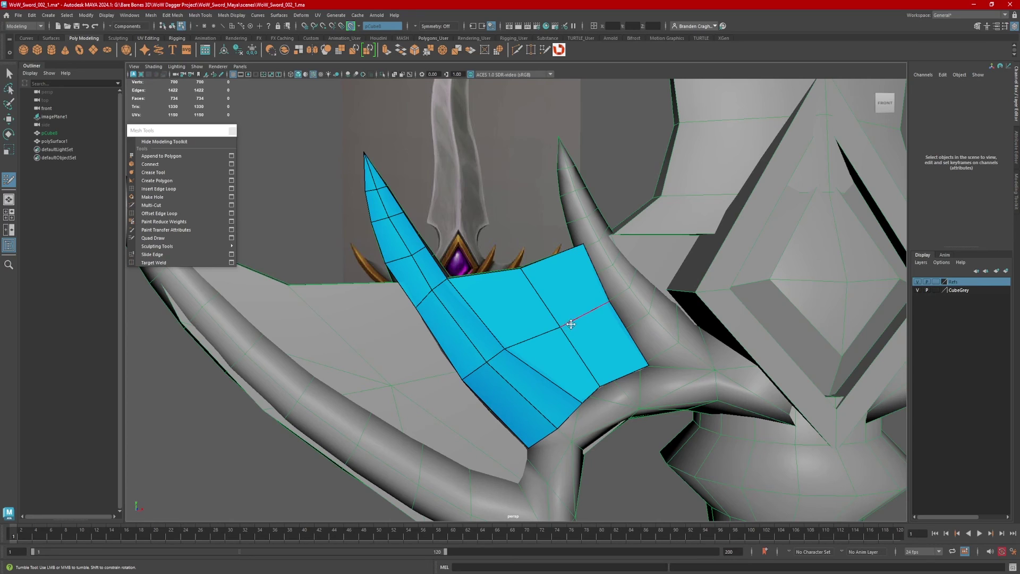
pyautogui.moveTo(560, 326); pyautogui.dragTo(557, 326)
pyautogui.moveTo(414, 253); pyautogui.dragTo(410, 254)
pyautogui.keyDown('alt'); pyautogui.moveTo(632, 338); pyautogui.dragTo(537, 344, button='right'); pyautogui.keyUp('alt')
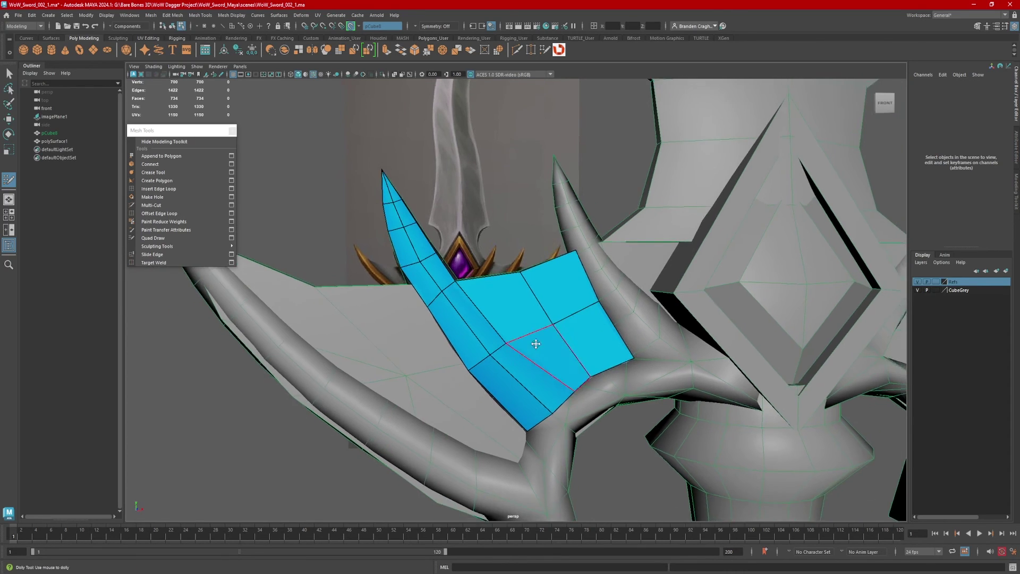
# - Leave Quad Draw, switch to object mode and select the new retopology mesh
pyautogui.keyDown('alt'); pyautogui.moveTo(537, 344); pyautogui.dragTo(603, 340, button='middle'); pyautogui.keyUp('alt')
pyautogui.keyDown('alt'); pyautogui.moveTo(602, 340); pyautogui.dragTo(595, 317, button='right'); pyautogui.keyUp('alt')
pyautogui.keyDown('alt'); pyautogui.moveTo(595, 317); pyautogui.dragTo(557, 319, button='middle'); pyautogui.keyUp('alt')
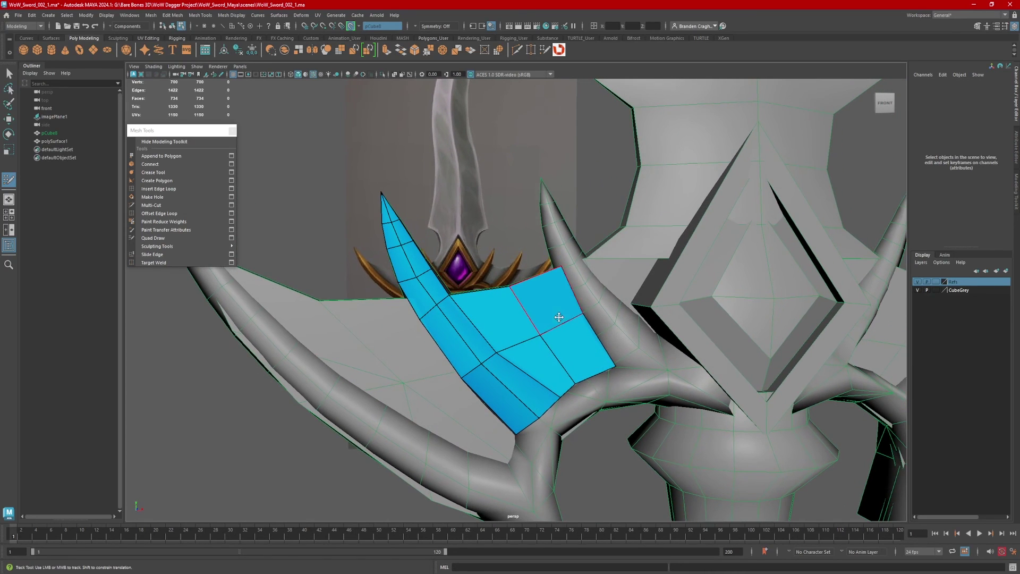
pyautogui.press('w')
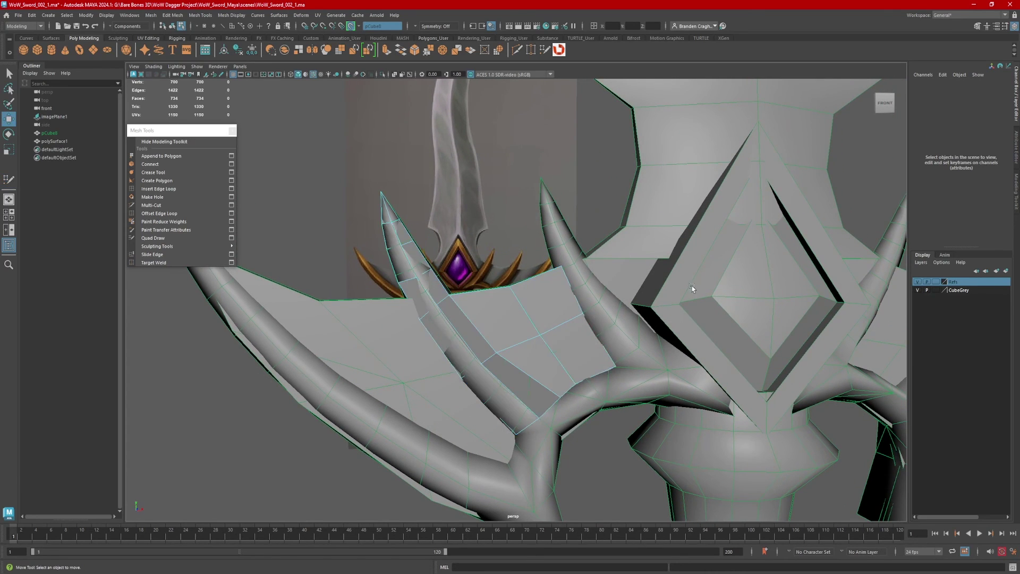
pyautogui.scroll(-3, 569, 320)
pyautogui.scroll(3, 569, 320)
pyautogui.moveTo(554, 308); pyautogui.dragTo(590, 296, button='right')
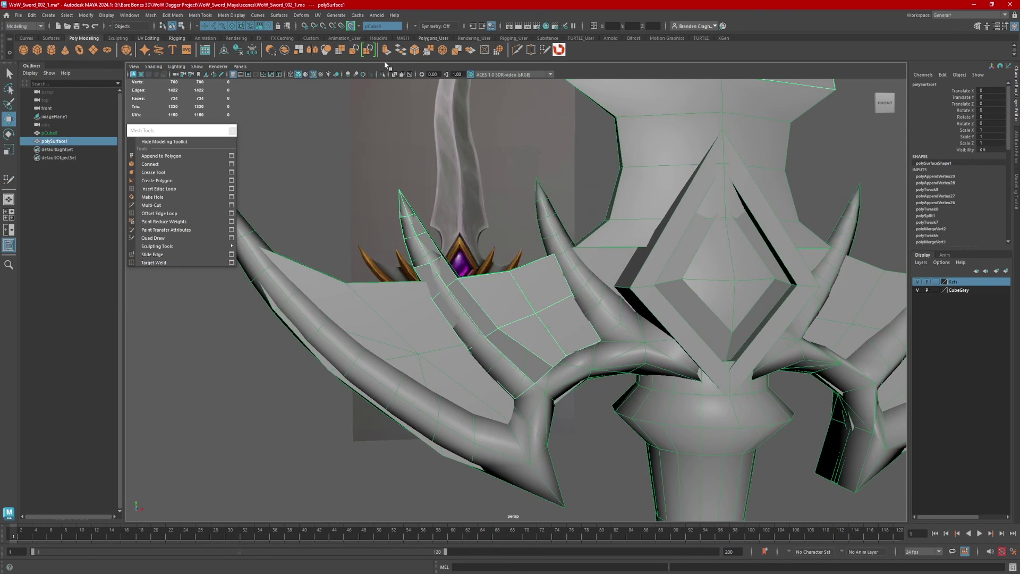
# - Turn off the live surface, select the combined sword mesh and isolate it in the viewport
pyautogui.click(350, 26)
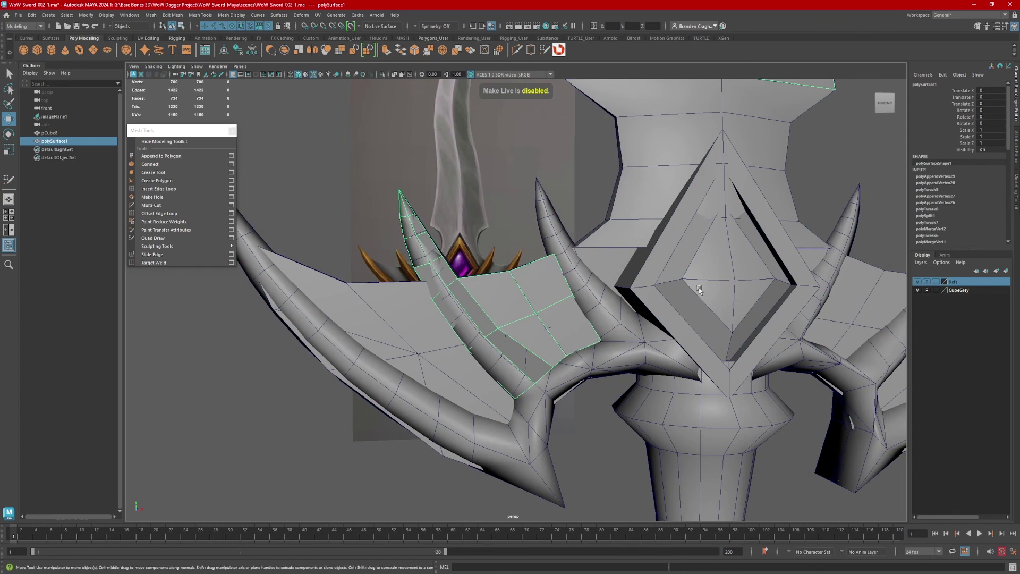
pyautogui.moveTo(510, 298)
pyautogui.keyDown('alt'); pyautogui.mouseDown()
pyautogui.moveTo(540, 296)
pyautogui.moveTo(535, 303)
pyautogui.mouseUp(); pyautogui.keyUp('alt')
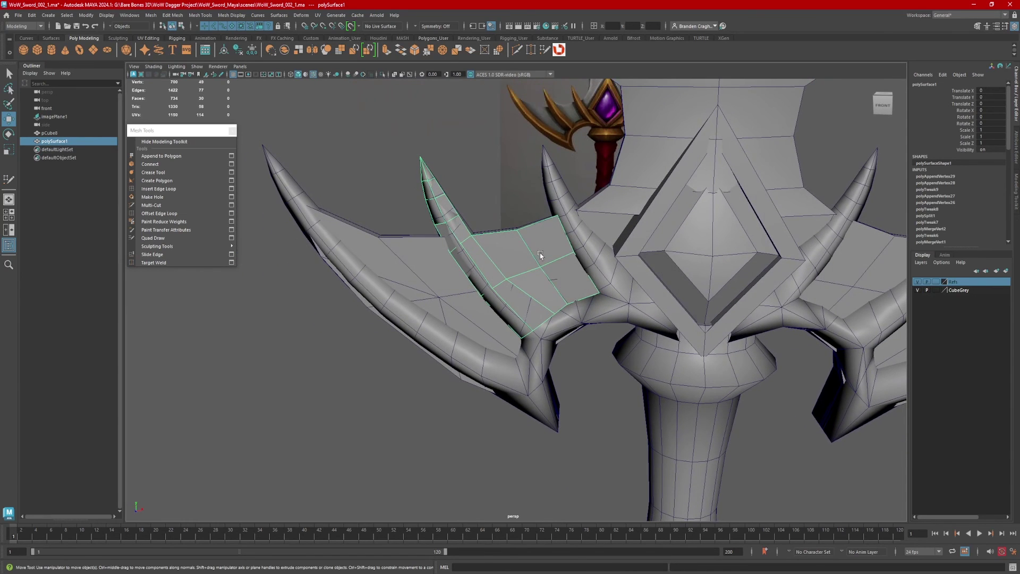
pyautogui.keyDown('alt'); pyautogui.moveTo(539, 255); pyautogui.dragTo(524, 278); pyautogui.keyUp('alt')
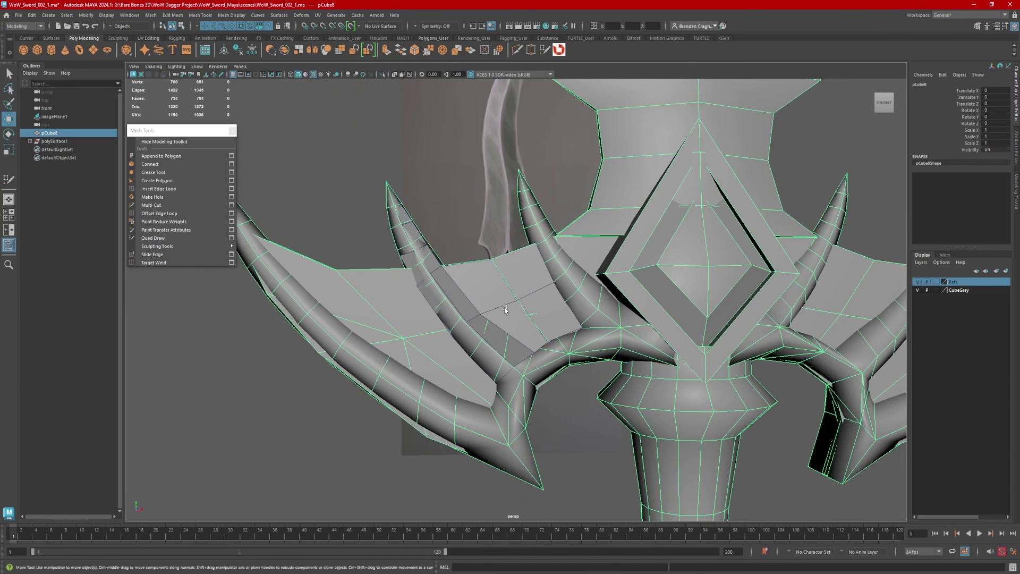
pyautogui.click(382, 75)
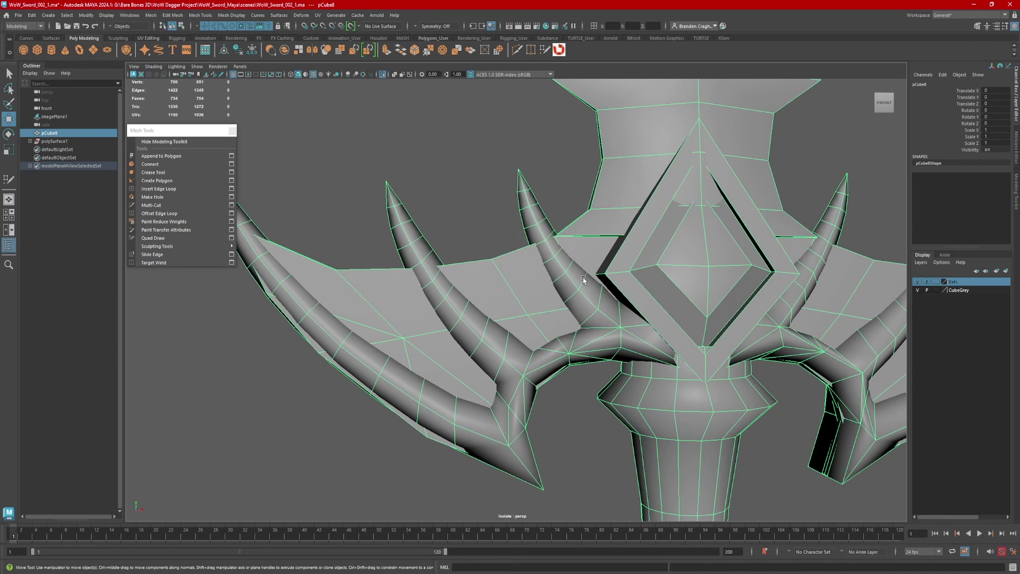
# - Examine the isolated sword's edge flow across the blade, guard and grip
pyautogui.keyDown('alt'); pyautogui.moveTo(767, 290); pyautogui.dragTo(532, 292, button='right'); pyautogui.keyUp('alt')
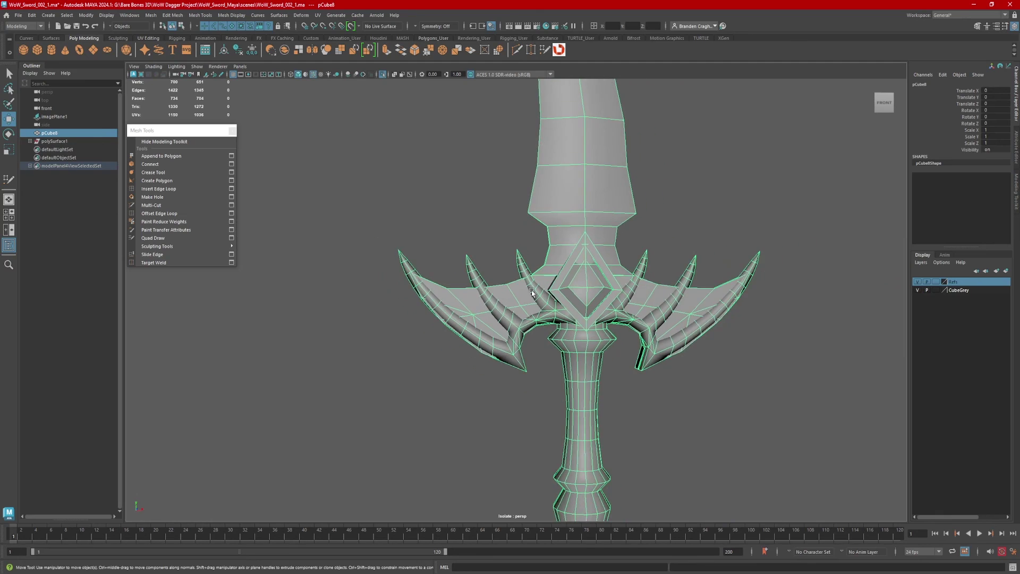
pyautogui.keyDown('alt'); pyautogui.moveTo(532, 292); pyautogui.dragTo(526, 348, button='middle'); pyautogui.keyUp('alt')
pyautogui.keyDown('alt'); pyautogui.moveTo(701, 289); pyautogui.dragTo(448, 154, button='right'); pyautogui.keyUp('alt')
pyautogui.keyDown('alt'); pyautogui.moveTo(542, 314); pyautogui.dragTo(524, 332); pyautogui.keyUp('alt')
pyautogui.keyDown('alt'); pyautogui.moveTo(518, 330); pyautogui.dragTo(525, 350, button='middle'); pyautogui.keyUp('alt')
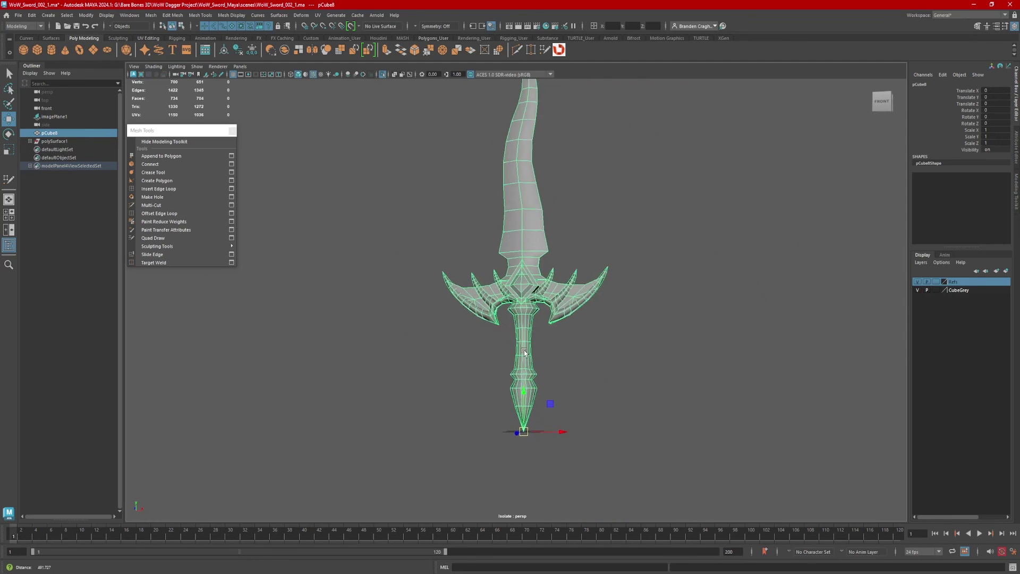
pyautogui.keyDown('alt'); pyautogui.moveTo(524, 352); pyautogui.dragTo(506, 367); pyautogui.keyUp('alt')
pyautogui.scroll(4, 506, 368)
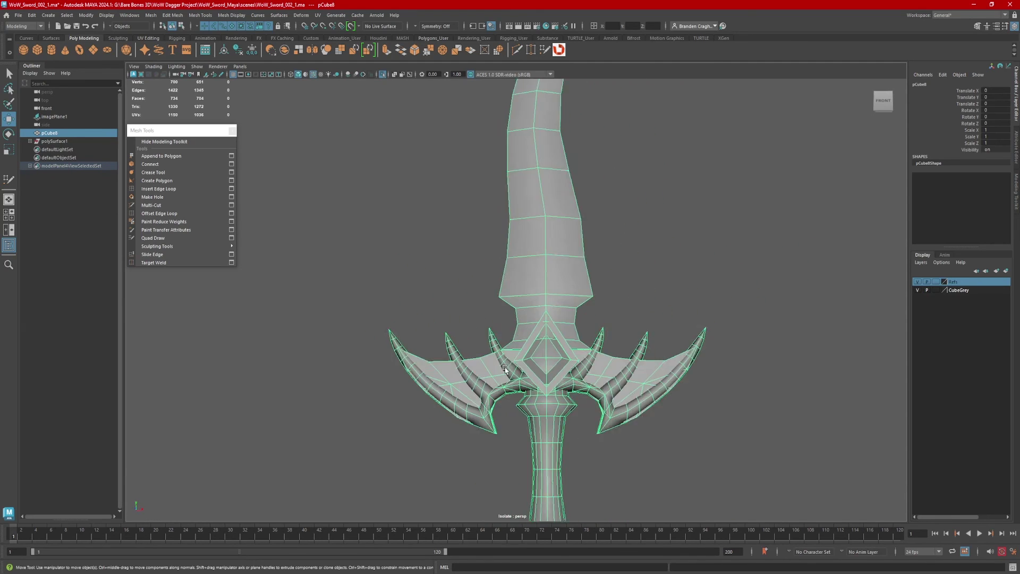
# - Delete surplus edge loops around the middle and inner guard spikes on both sides using Object X symmetry, and return to object mode
pyautogui.scroll(5, 499, 372)
pyautogui.moveTo(496, 378); pyautogui.dragTo(501, 344, button='right')
pyautogui.doubleClick(499, 348)
pyautogui.keyDown('shift'); pyautogui.doubleClick(471, 314); pyautogui.keyUp('shift')
pyautogui.keyDown('shift'); pyautogui.doubleClick(599, 289); pyautogui.keyUp('shift')
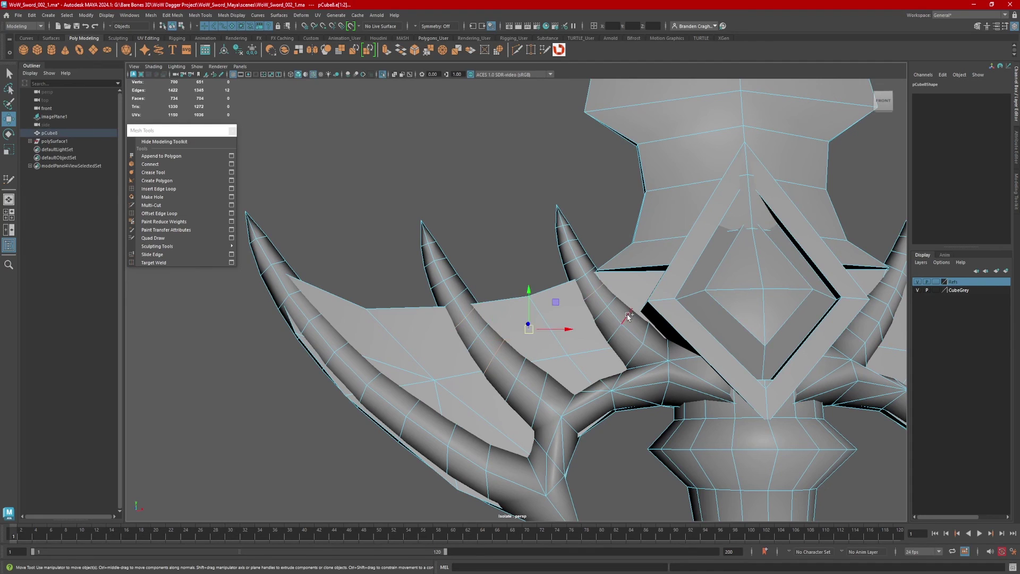
pyautogui.keyDown('shift'); pyautogui.doubleClick(627, 315); pyautogui.keyUp('shift')
pyautogui.keyDown('alt'); pyautogui.moveTo(628, 316); pyautogui.dragTo(649, 302, button='middle'); pyautogui.keyUp('alt')
pyautogui.keyDown('alt'); pyautogui.moveTo(797, 353); pyautogui.dragTo(622, 358, button='middle'); pyautogui.keyUp('alt')
pyautogui.scroll(-5, 667, 276)
pyautogui.keyDown('ctrl'); pyautogui.keyDown('shift'); pyautogui.moveTo(678, 230); pyautogui.dragTo(706, 156, button='right'); pyautogui.keyUp('shift'); pyautogui.keyUp('ctrl')
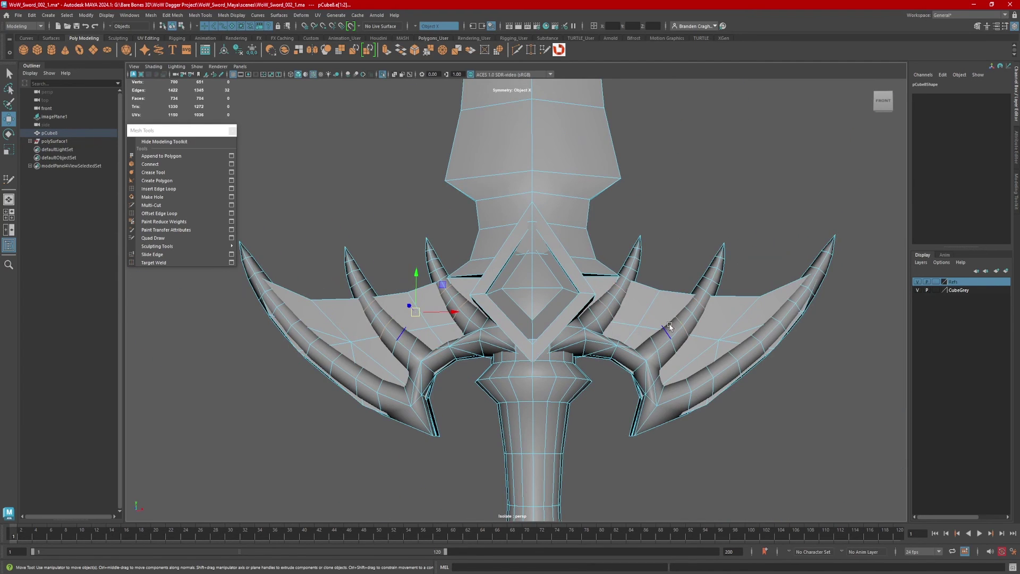
pyautogui.keyDown('alt'); pyautogui.moveTo(669, 327); pyautogui.dragTo(696, 324, button='middle'); pyautogui.keyUp('alt')
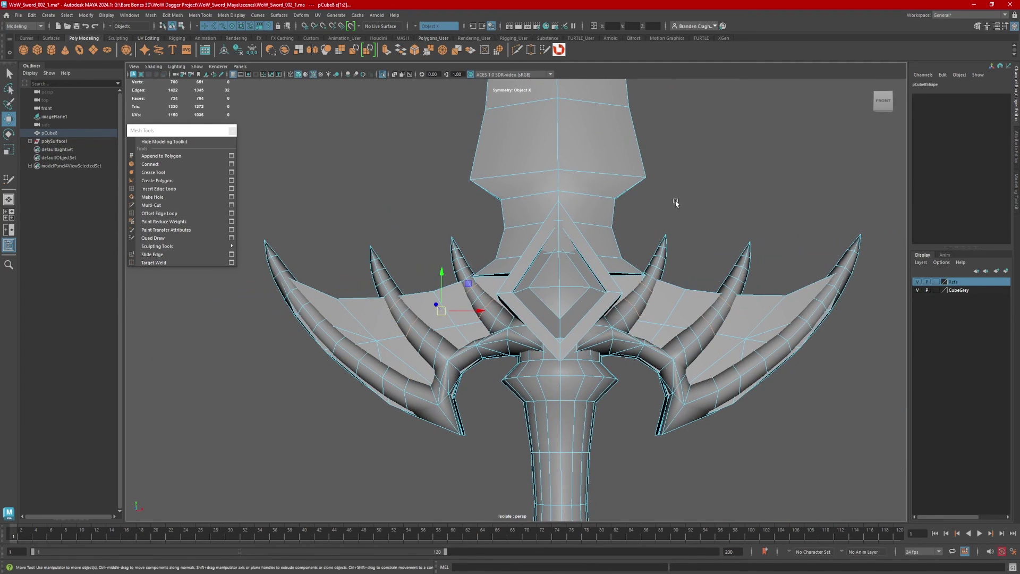
pyautogui.keyDown('shift'); pyautogui.moveTo(706, 188); pyautogui.dragTo(681, 201, button='right'); pyautogui.keyUp('shift')
pyautogui.scroll(-4, 758, 227)
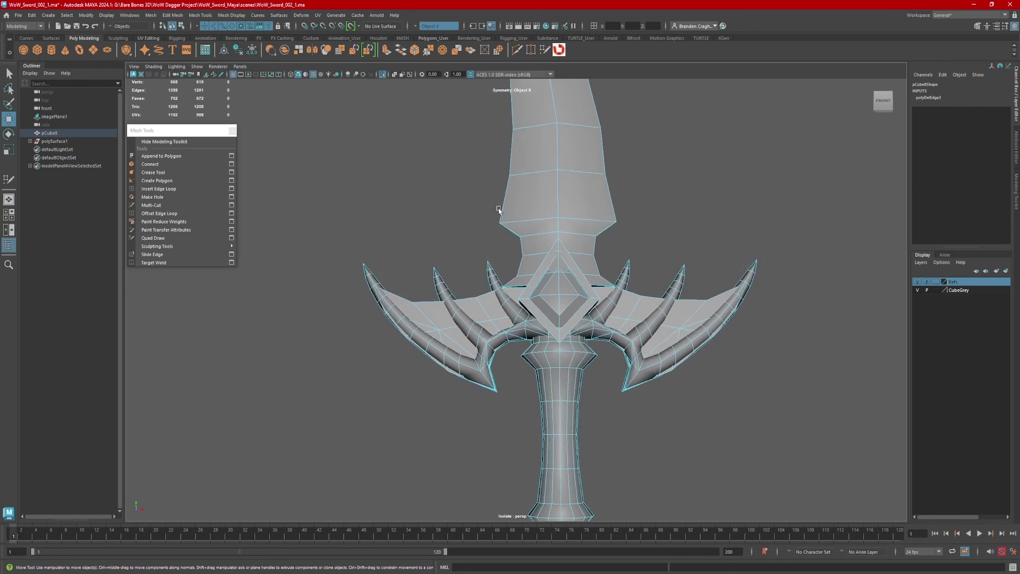
pyautogui.press('F8')
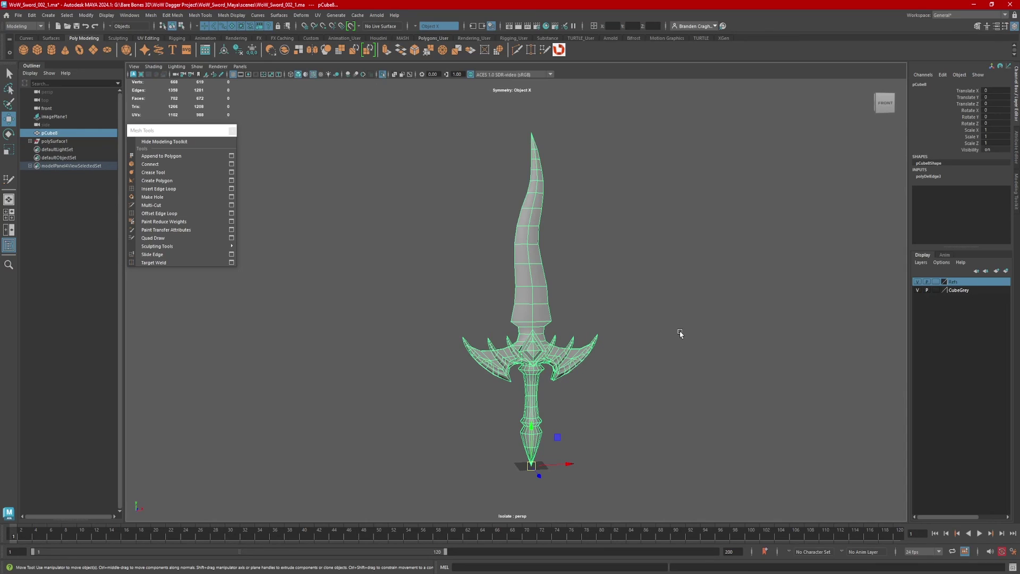
pyautogui.keyDown('alt'); pyautogui.moveTo(629, 407); pyautogui.dragTo(614, 386); pyautogui.keyUp('alt')
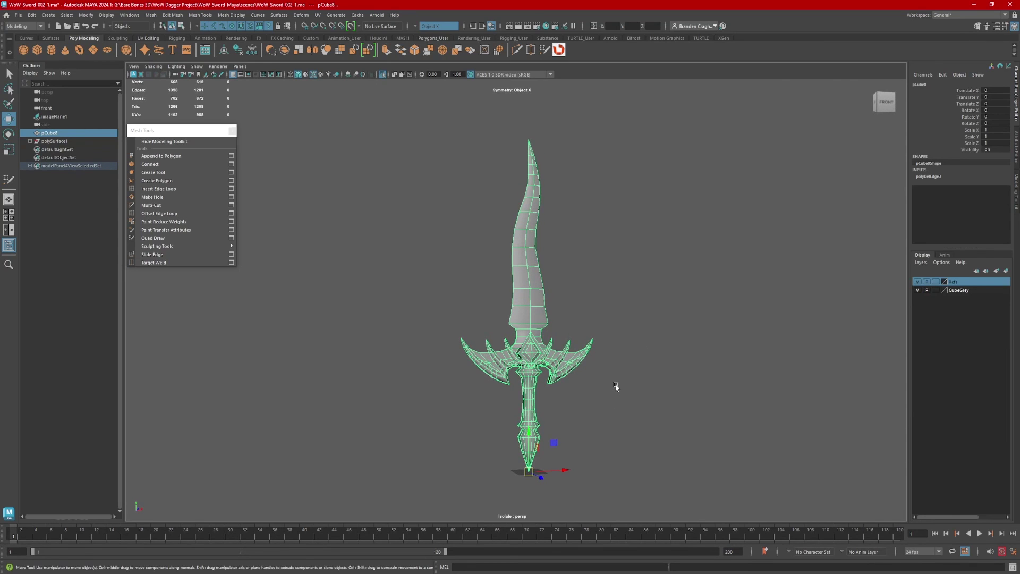